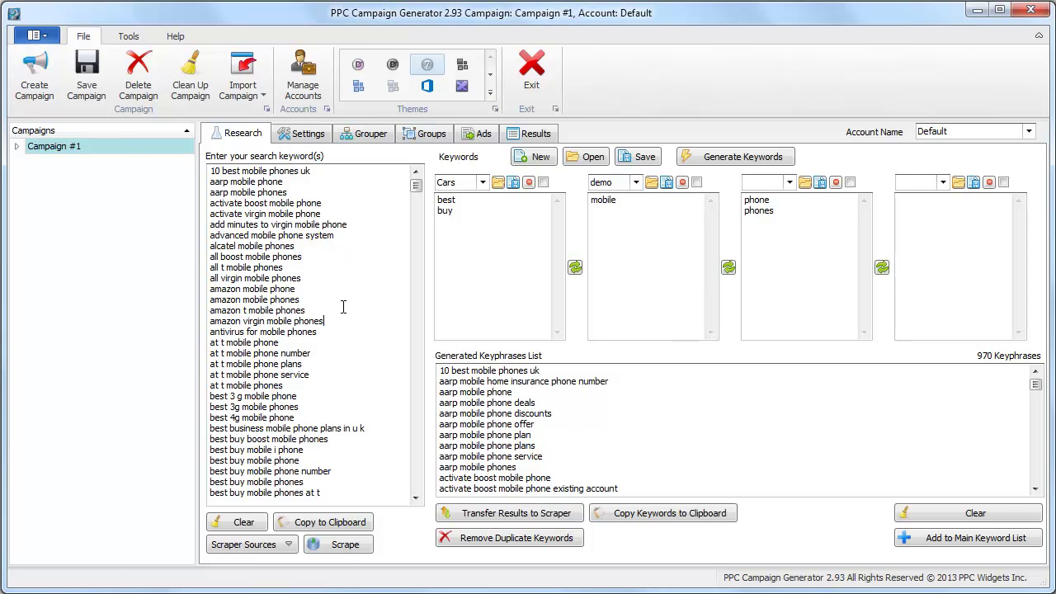
drag(344, 318, 338, 203)
click(333, 256)
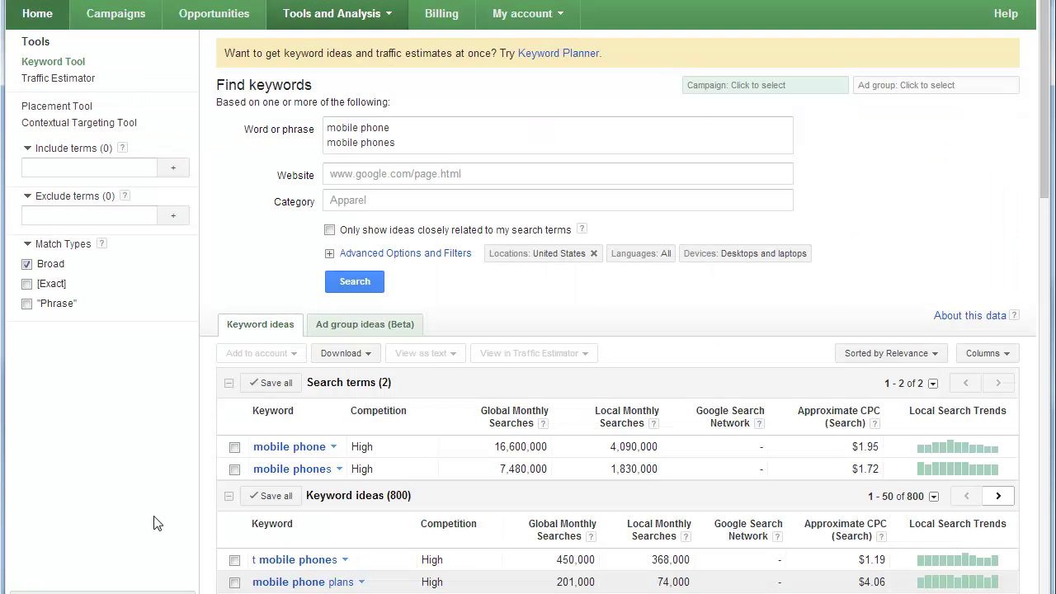
drag(401, 142, 322, 113)
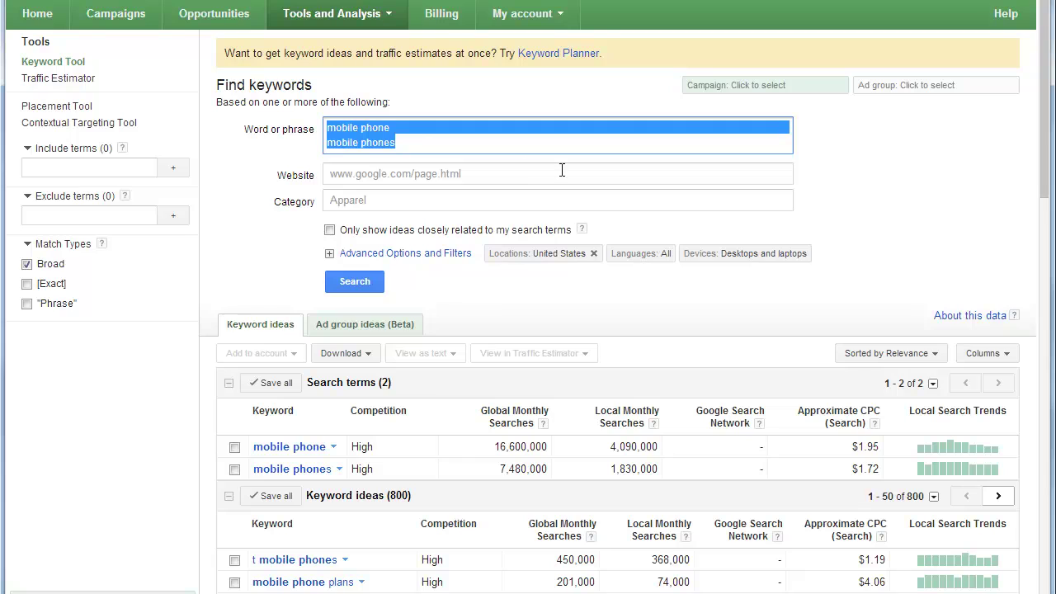
click(960, 193)
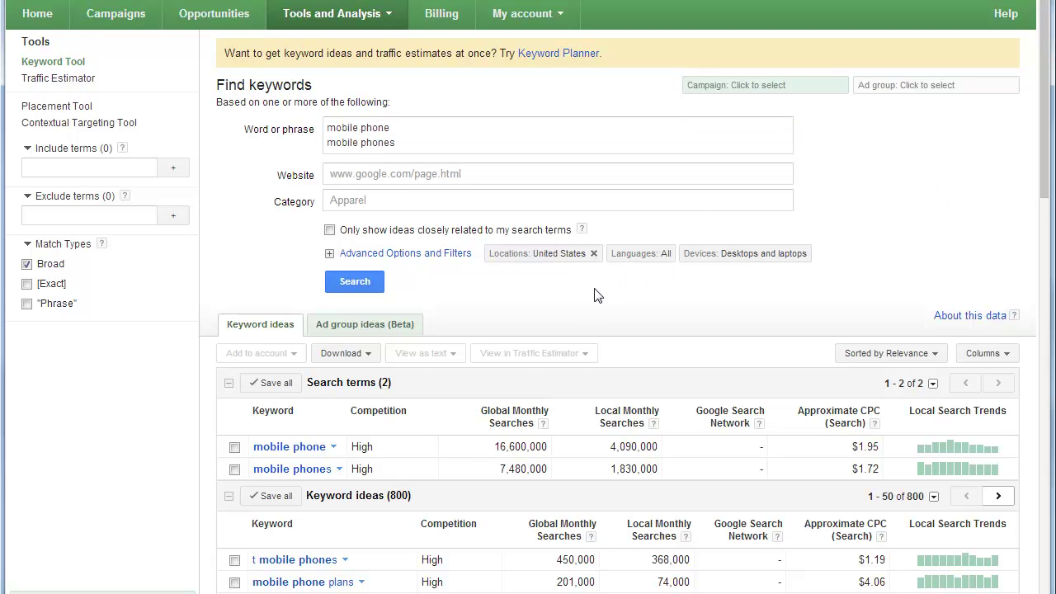
Download all search results for the mobile phone keywords in the CSV for Excel format.
click(373, 355)
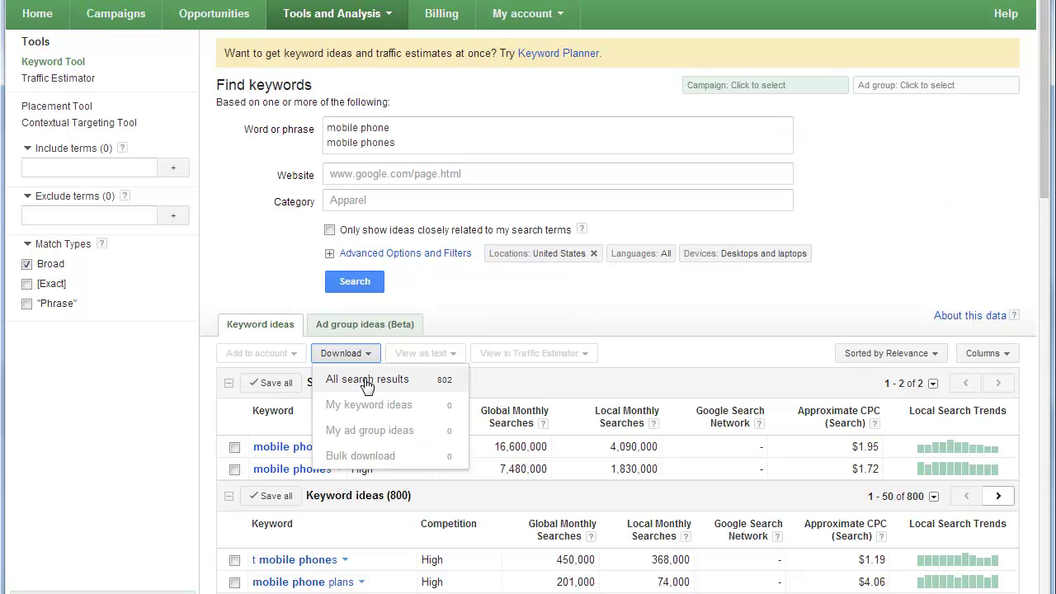
click(367, 381)
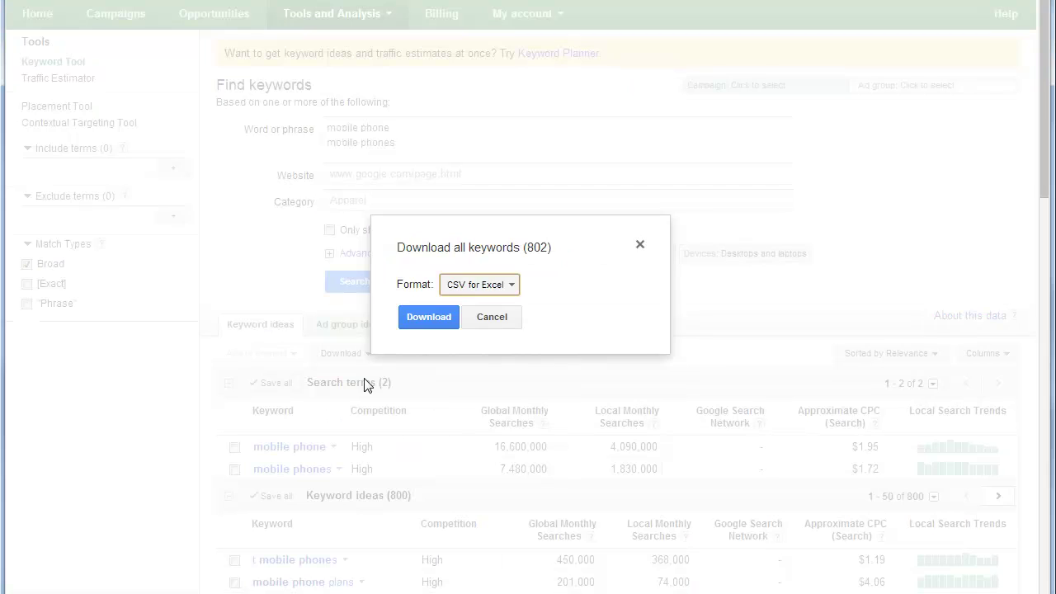
click(431, 320)
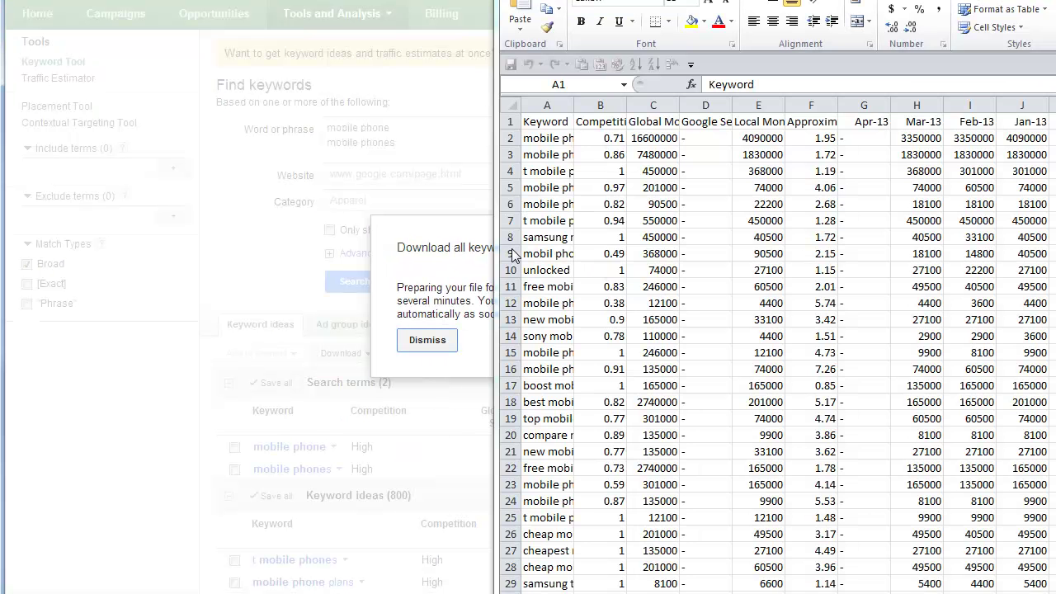
Copy the downloaded keywords from cell A2 down and paste them into the Generated Keyphrases List in PPC Campaign Generator.
click(549, 139)
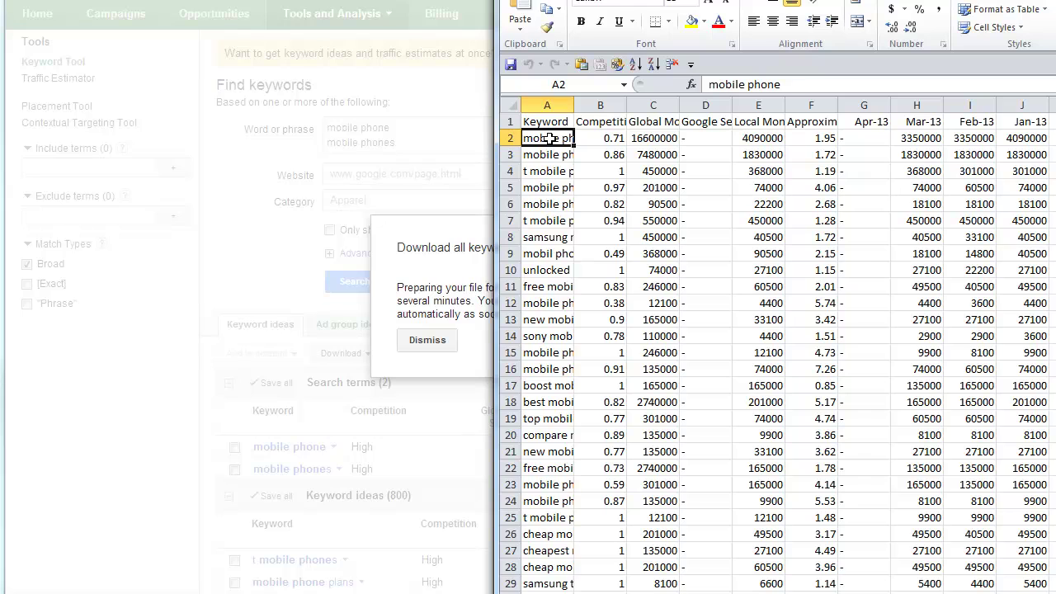
key(ctrl+shift+Down)
key(ctrl+c)
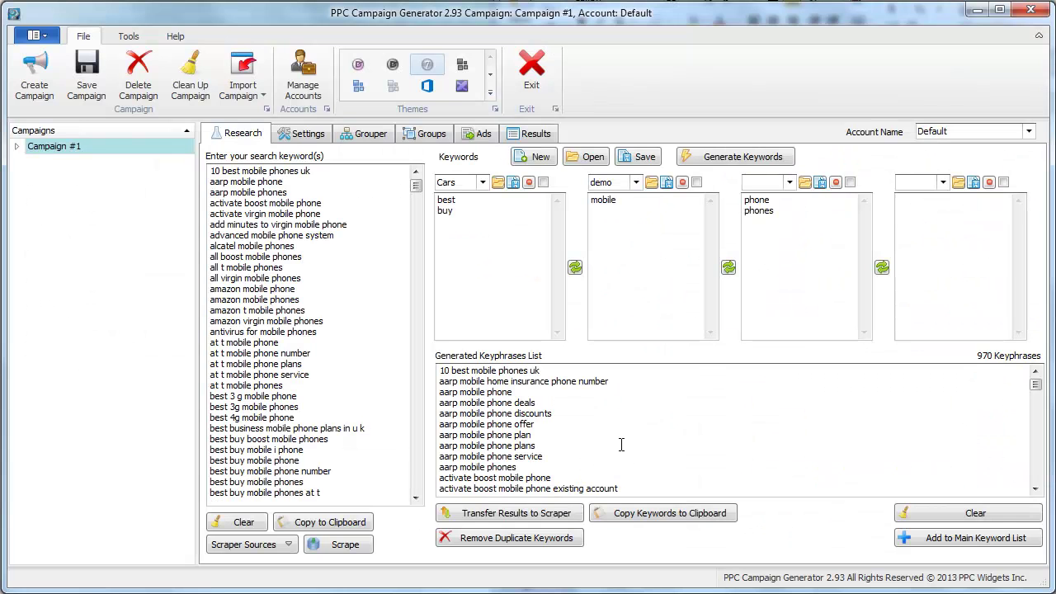
click(621, 444)
key(ctrl+v)
key(BackSpace)
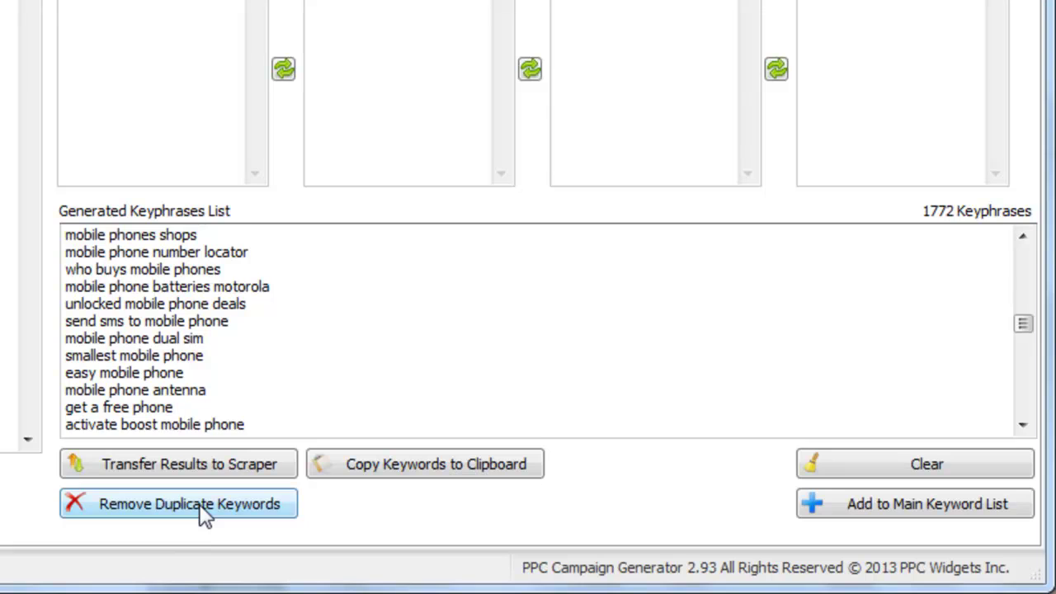
Remove the duplicate keywords from the Generated Keyphrases List and add the remaining phrases to the main keyword list.
click(199, 504)
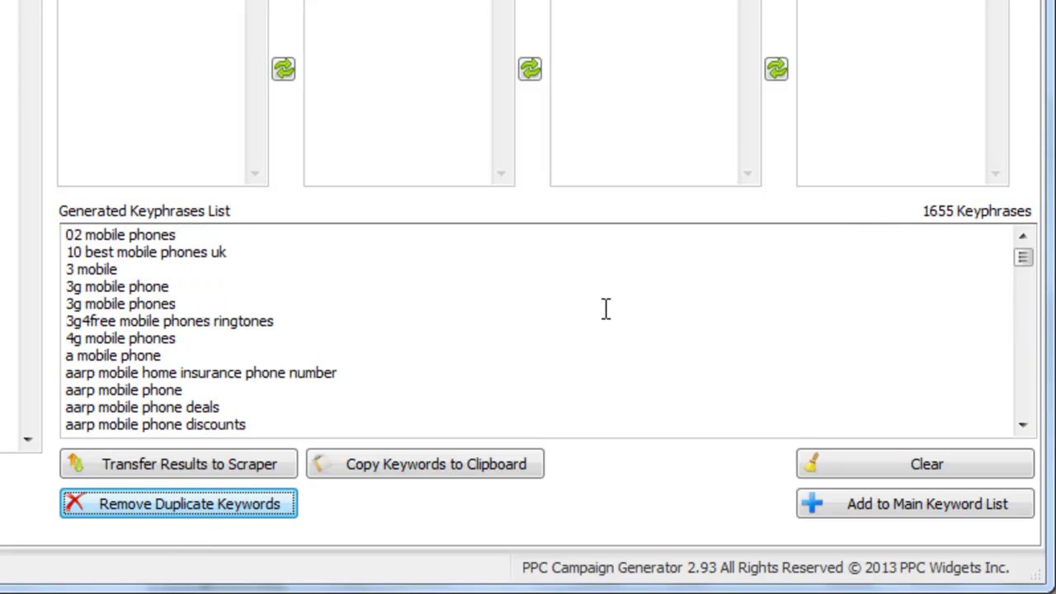
drag(453, 382, 39, 195)
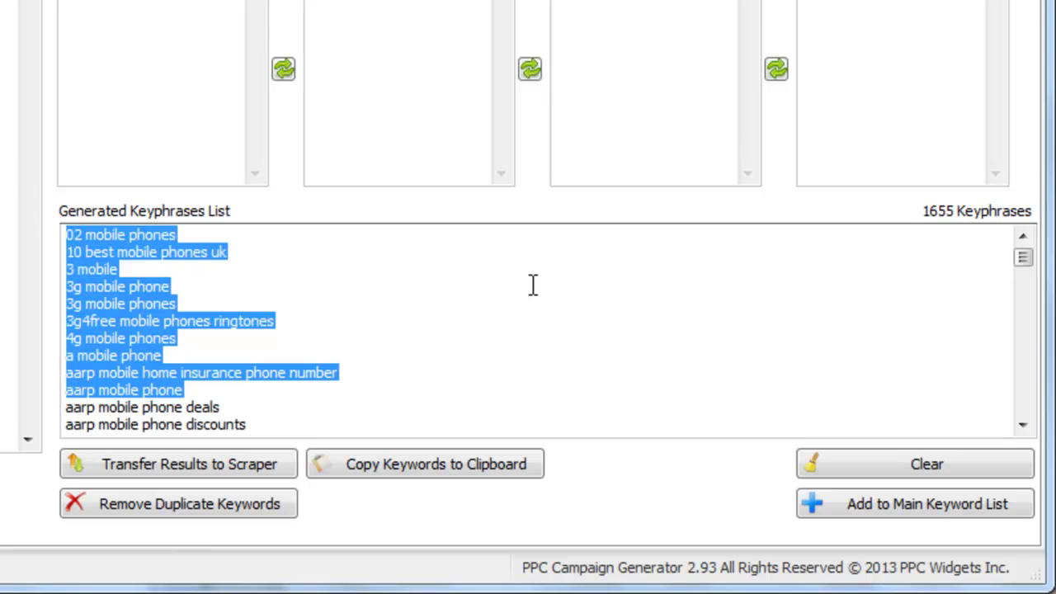
click(532, 285)
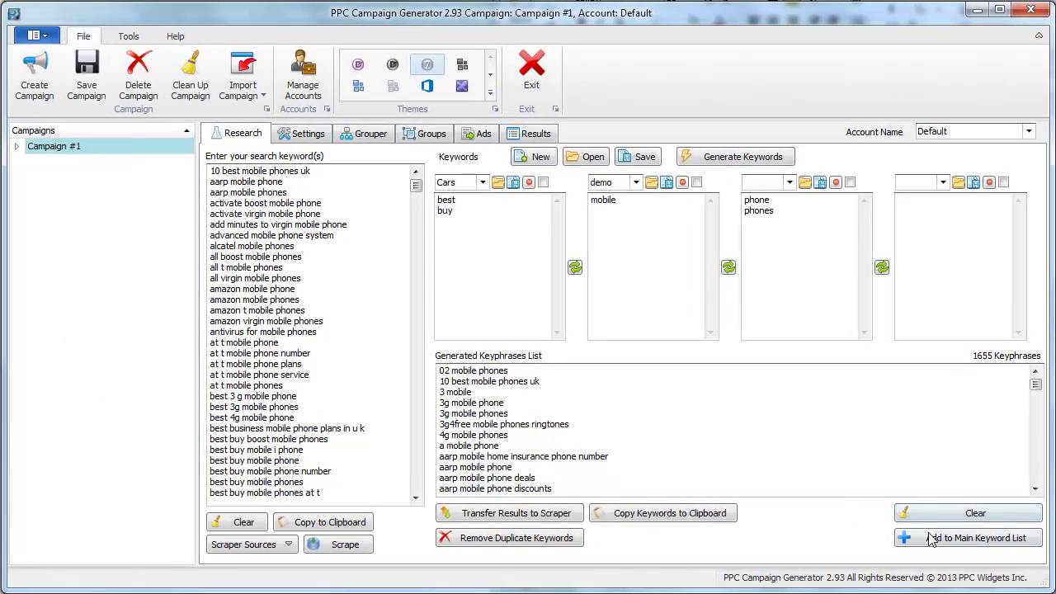
click(956, 544)
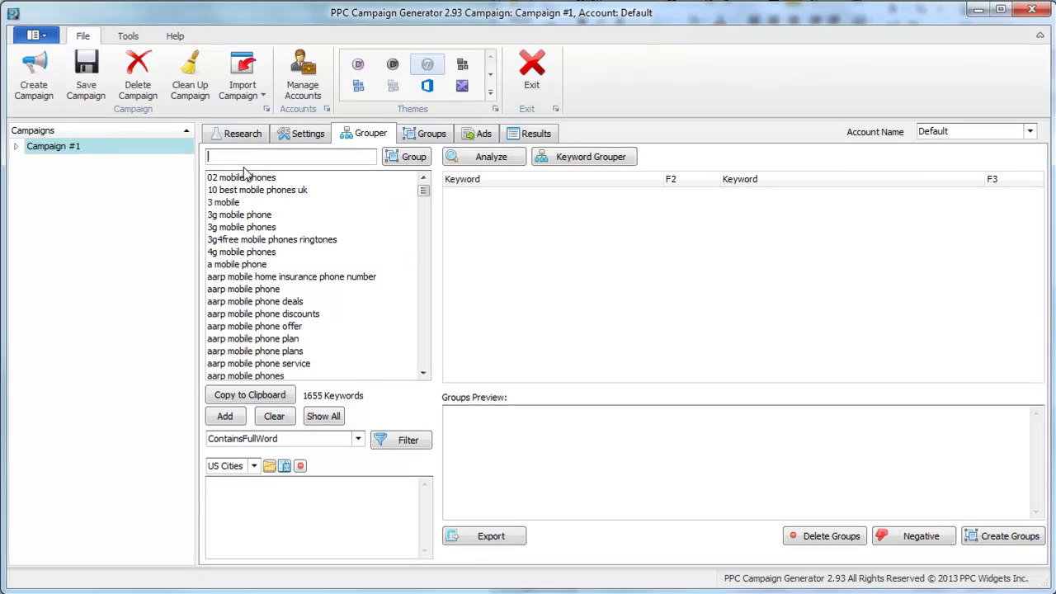
click(242, 133)
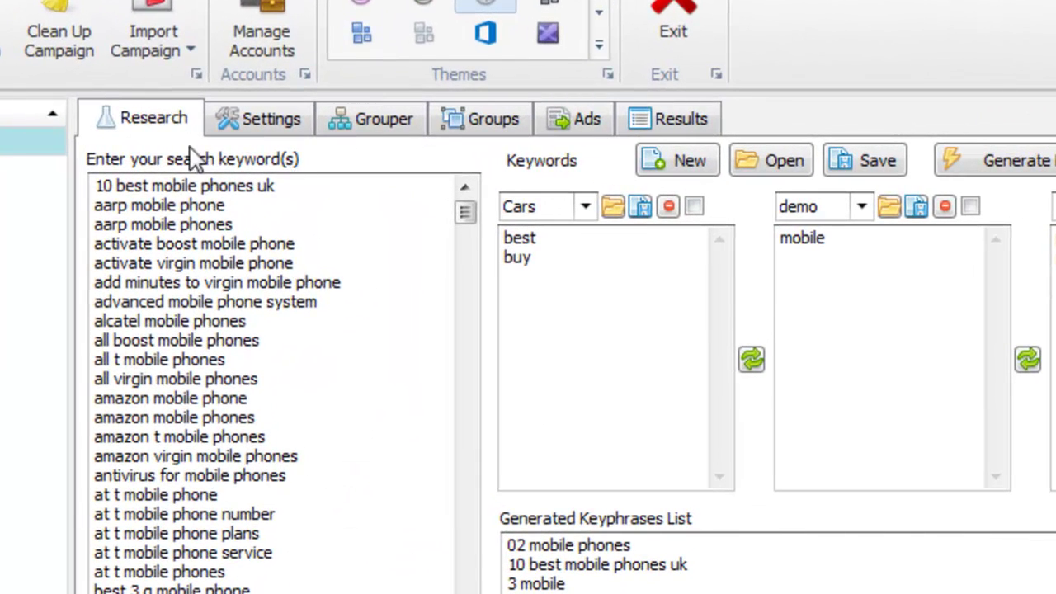
click(381, 120)
drag(324, 268, 322, 469)
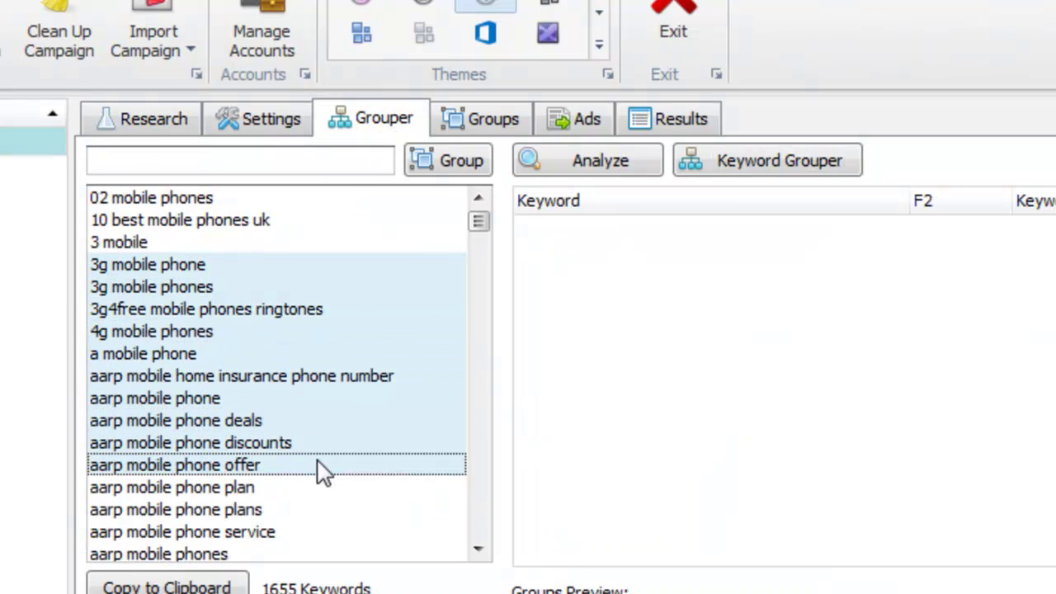
click(311, 511)
Set the frequency analysis to One Word (F1) and Two Word (F2) only, with Three Word (F3) off, and save the settings.
click(253, 122)
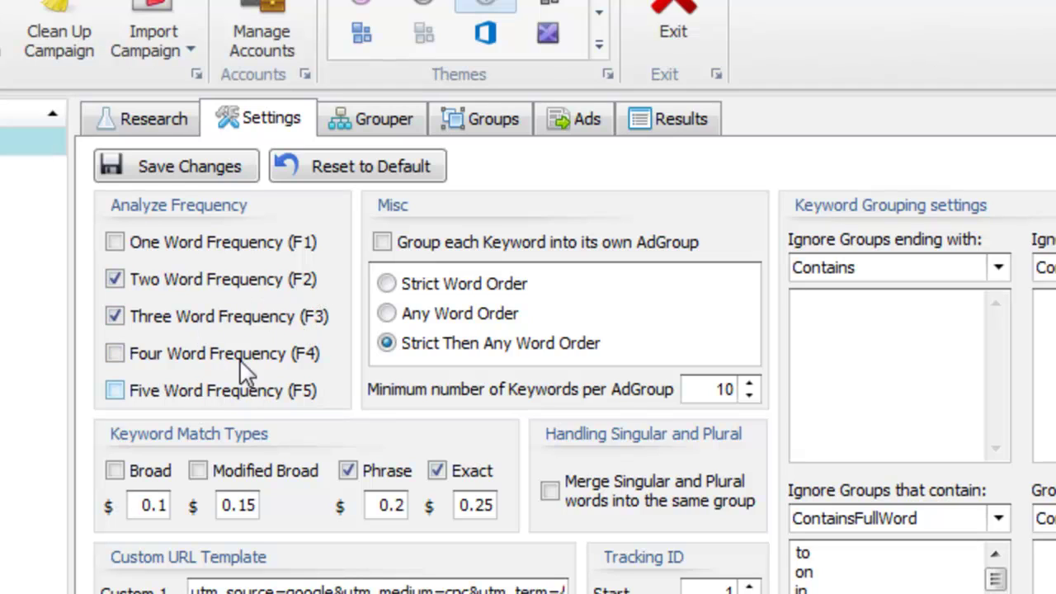
click(115, 279)
click(115, 317)
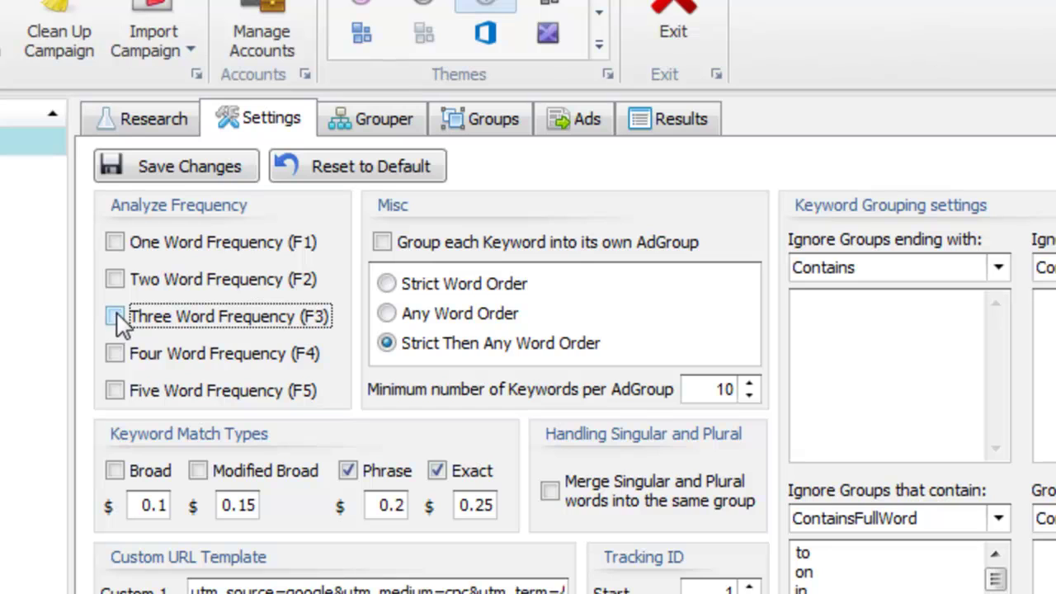
click(115, 242)
click(114, 280)
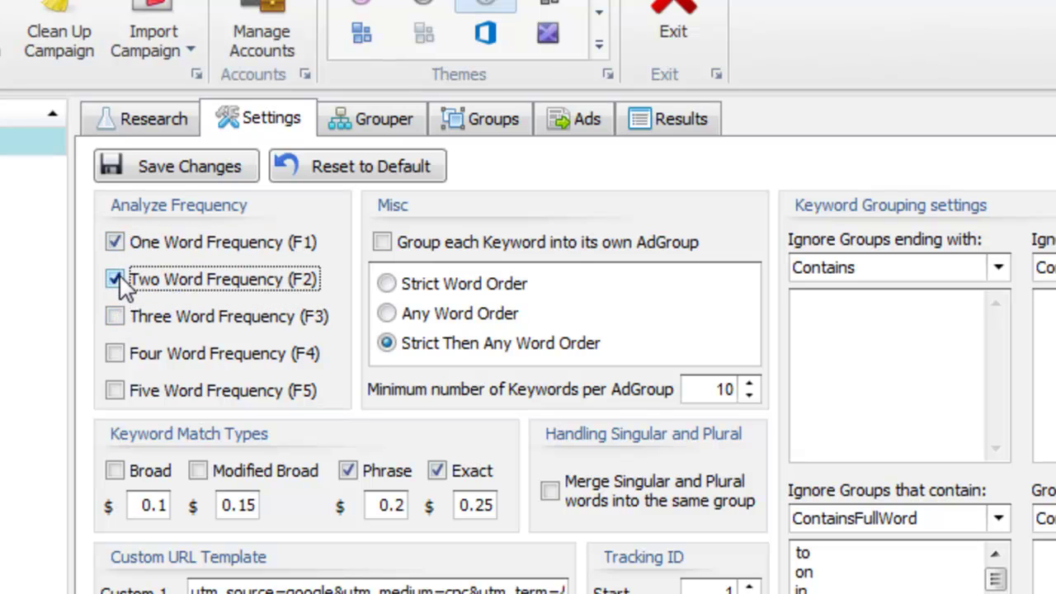
click(231, 169)
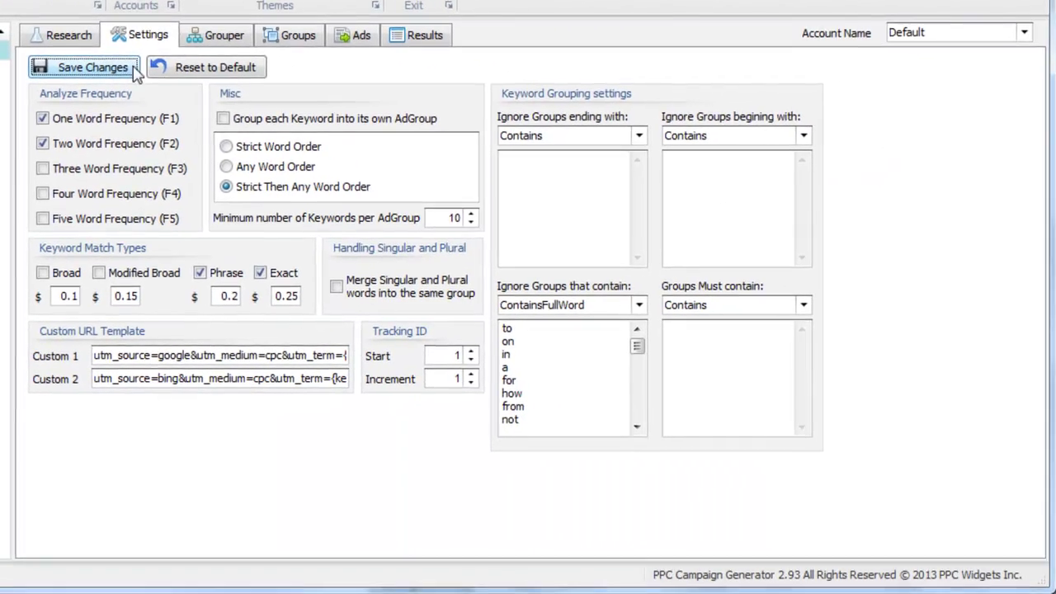
Analyze the main keyword list in the Grouper and preview the one-word groups virgin, buy and cell.
click(350, 124)
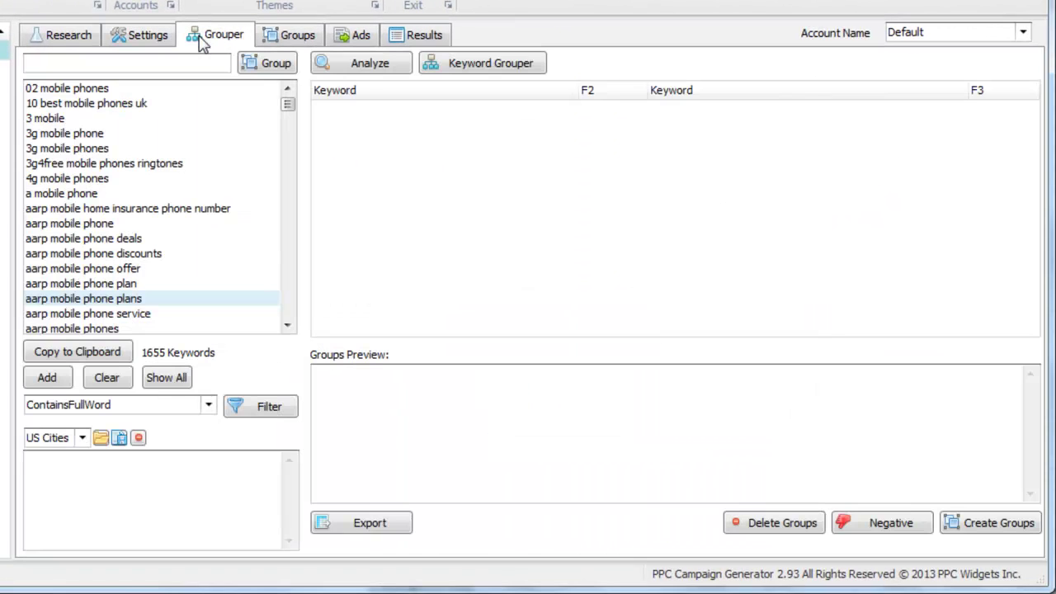
click(322, 69)
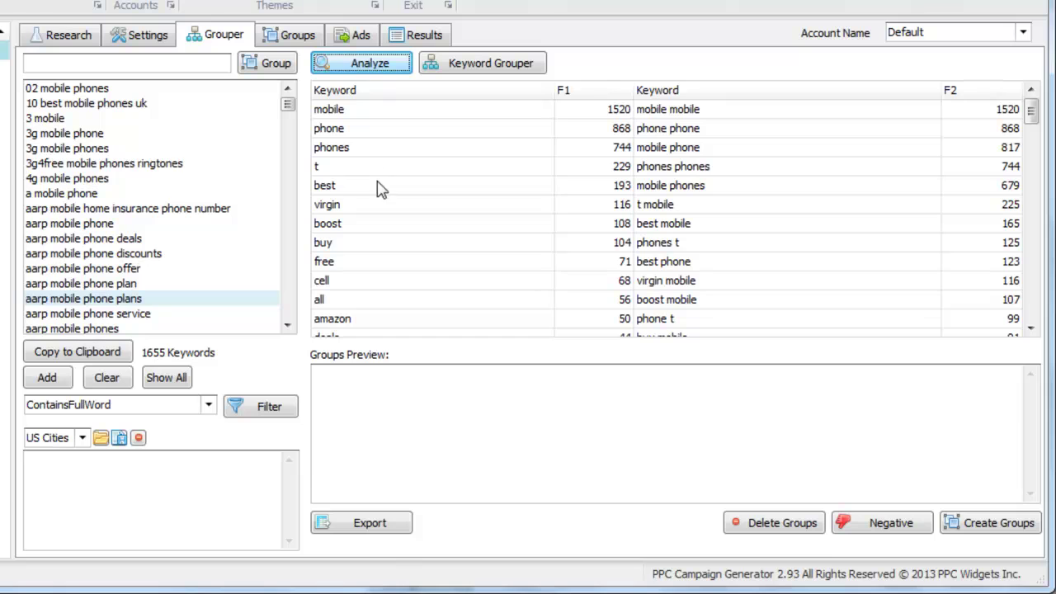
click(385, 204)
click(404, 244)
click(414, 284)
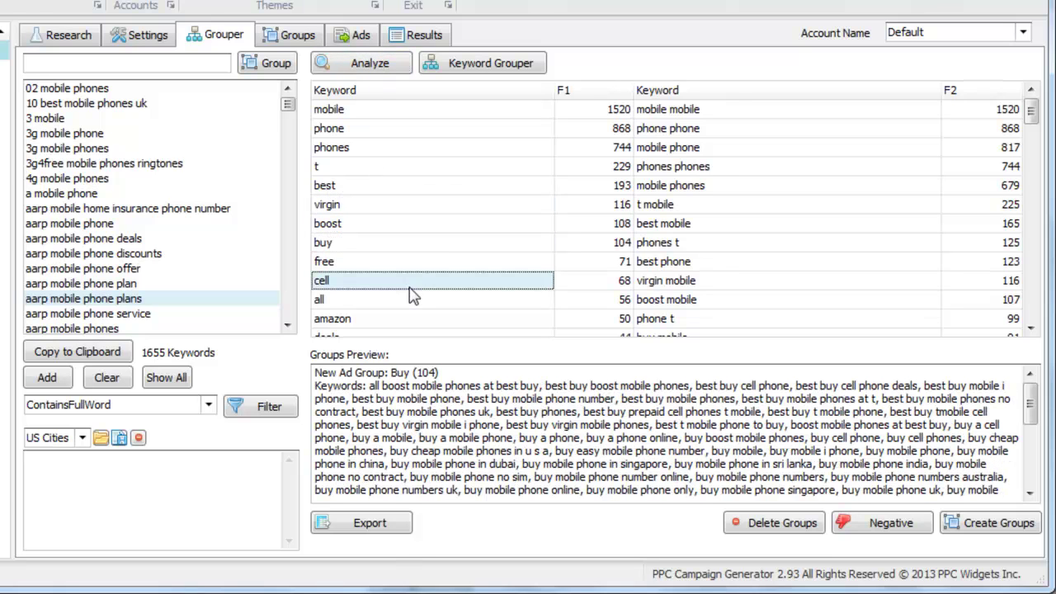
Examine the less frequent groups in the analysis, previewing pay, youtube, sony and alcatel mobile.
scroll(436, 256, down, 6)
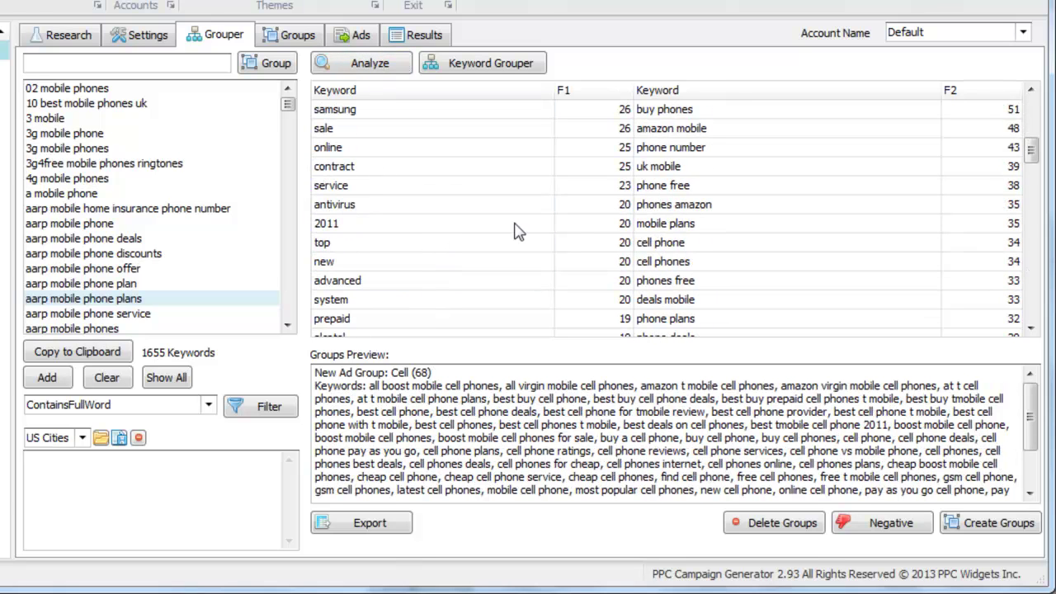
drag(1033, 156, 1033, 233)
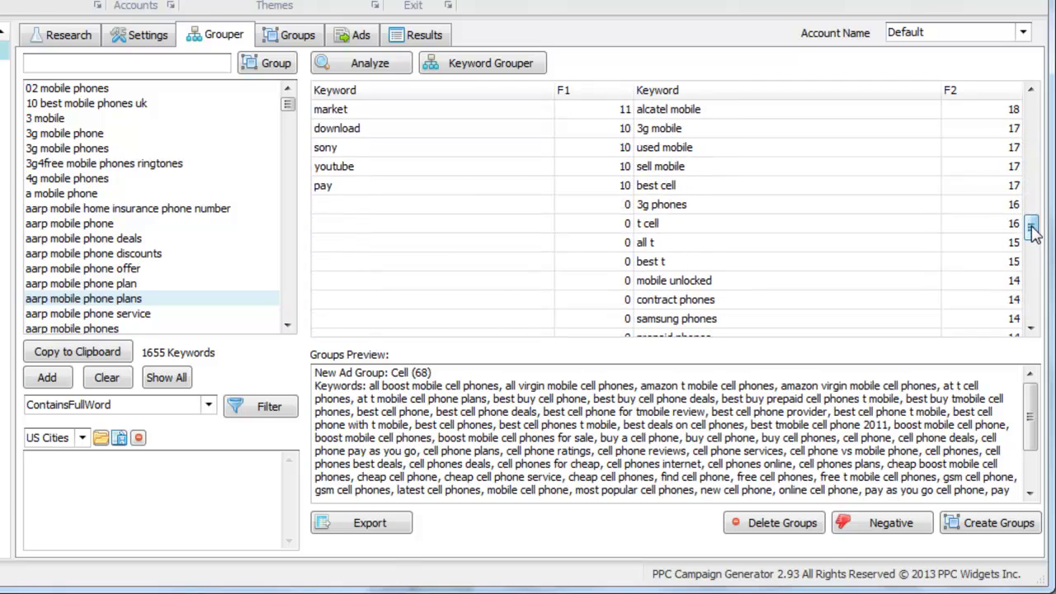
click(438, 189)
click(427, 168)
key(Up)
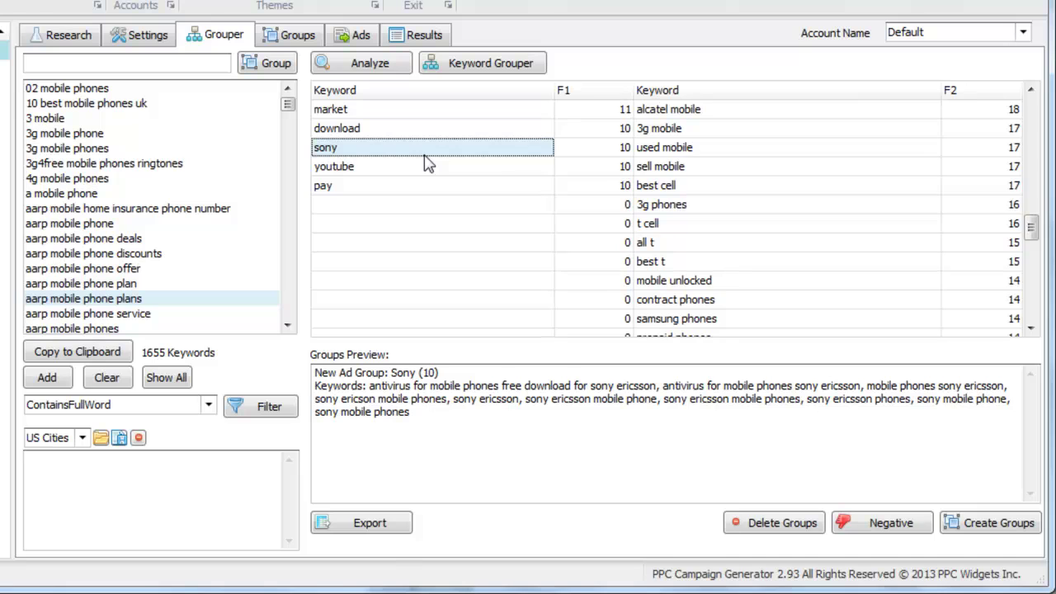
key(Down)
scroll(566, 188, up, 2)
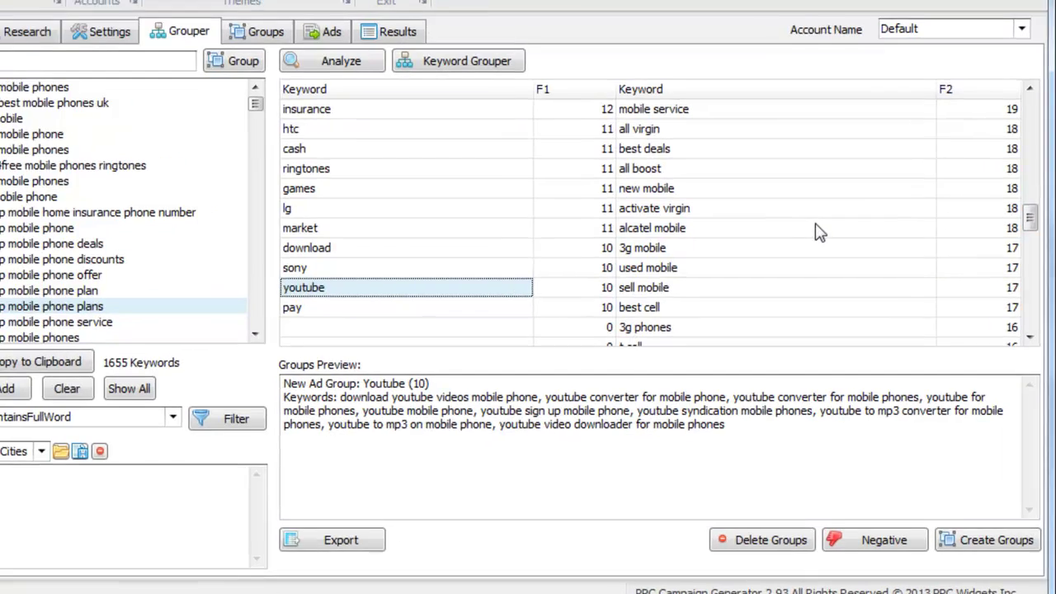
click(826, 228)
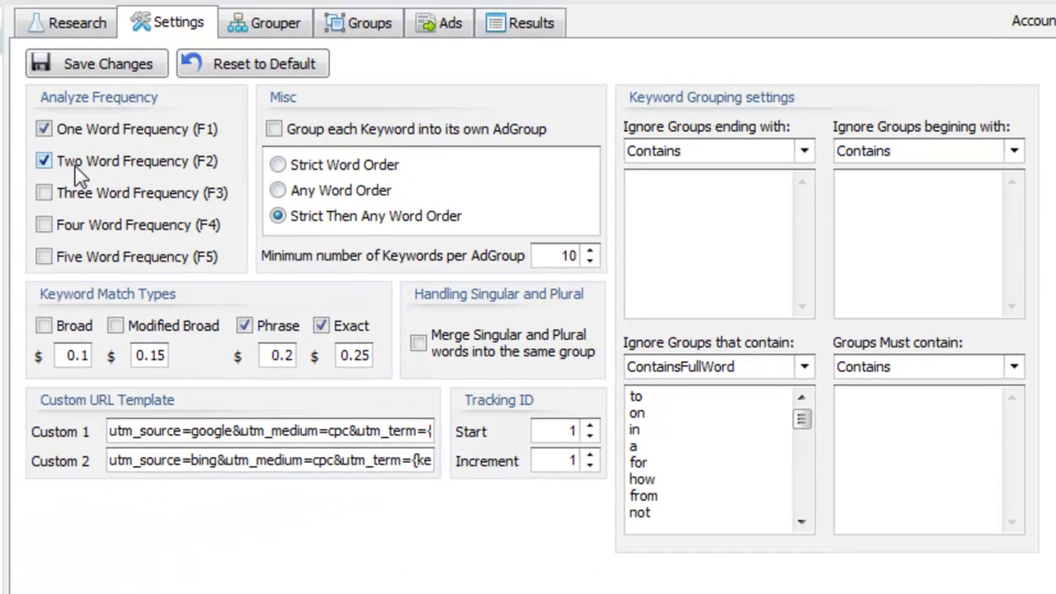
Enable Three Word Frequency (F3), save the settings and analyze the keyword list again.
click(79, 200)
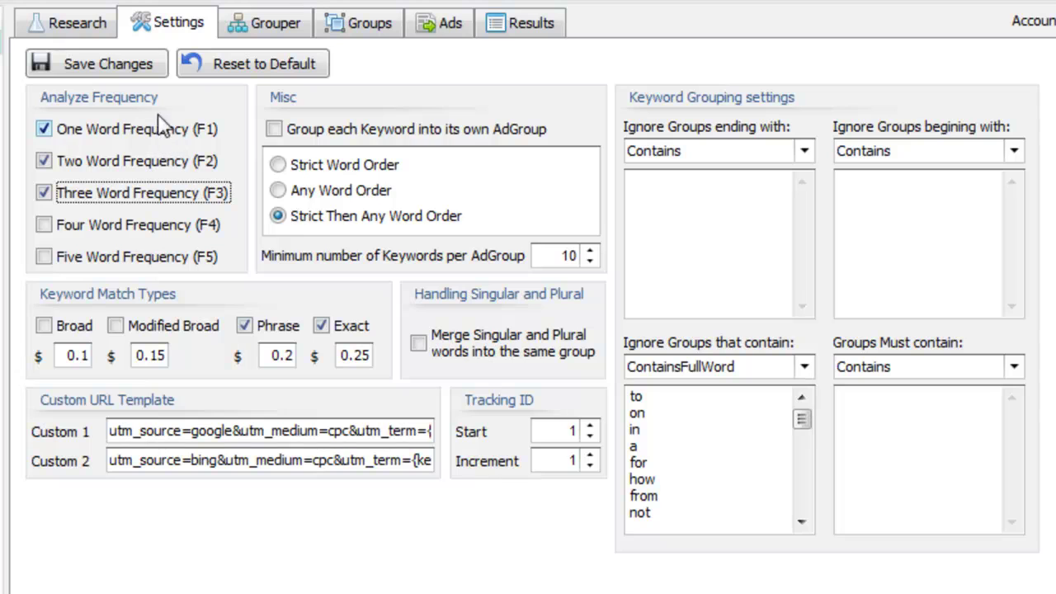
click(157, 64)
click(281, 32)
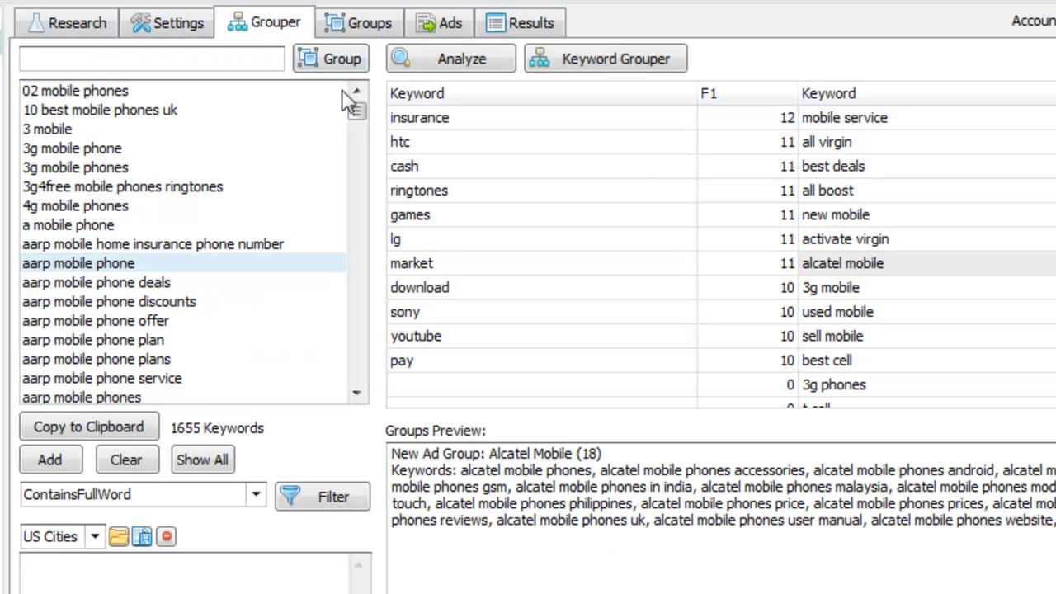
click(505, 66)
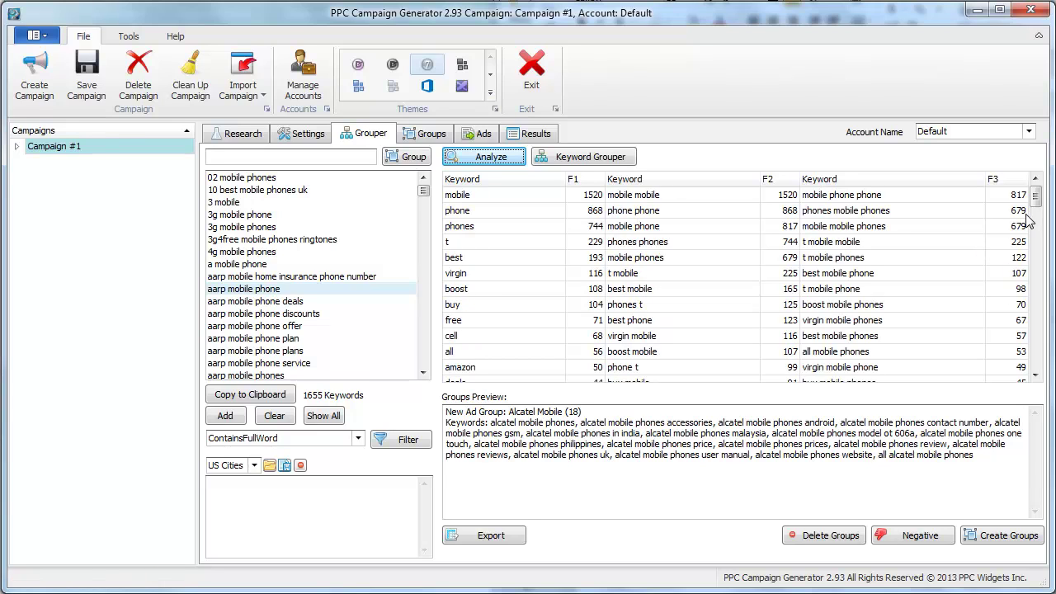
Preview the three-word groups phones mobile phones, mobile mobile phones and t mobile mobile, and check the actions available for a group.
click(897, 211)
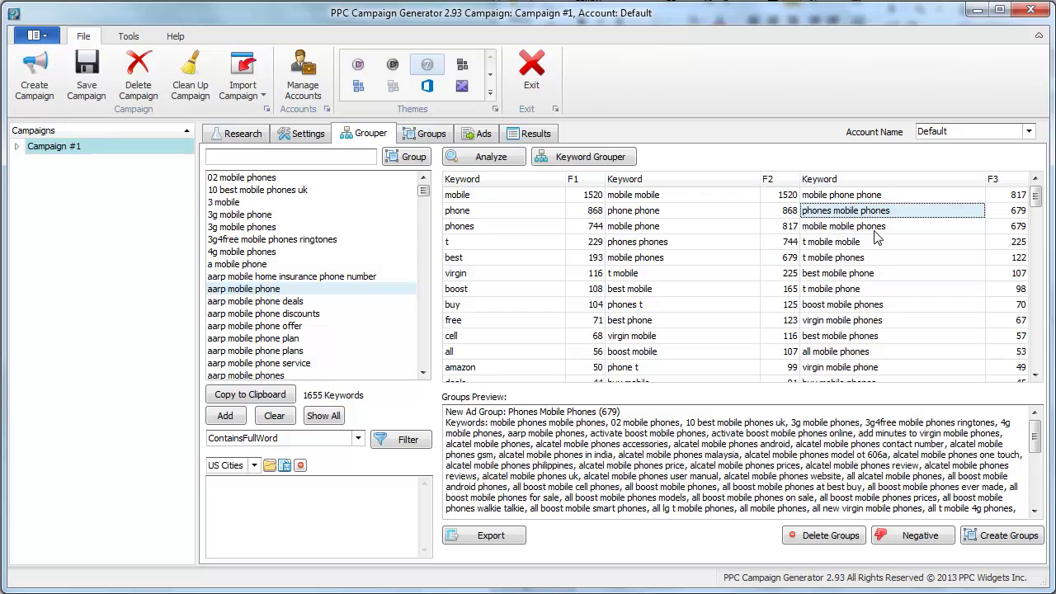
click(878, 228)
click(870, 244)
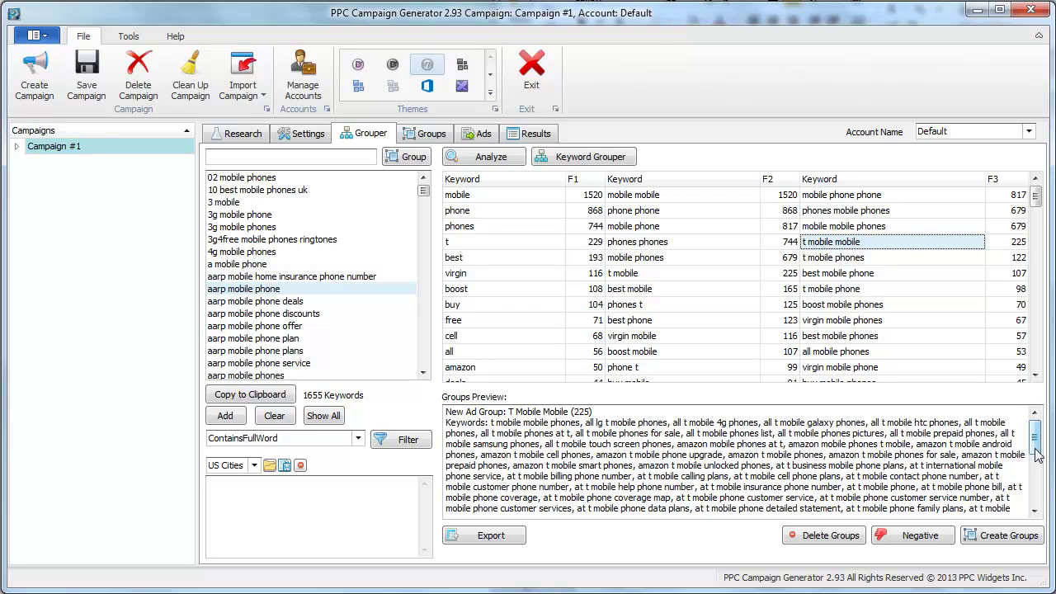
drag(1035, 446, 1037, 495)
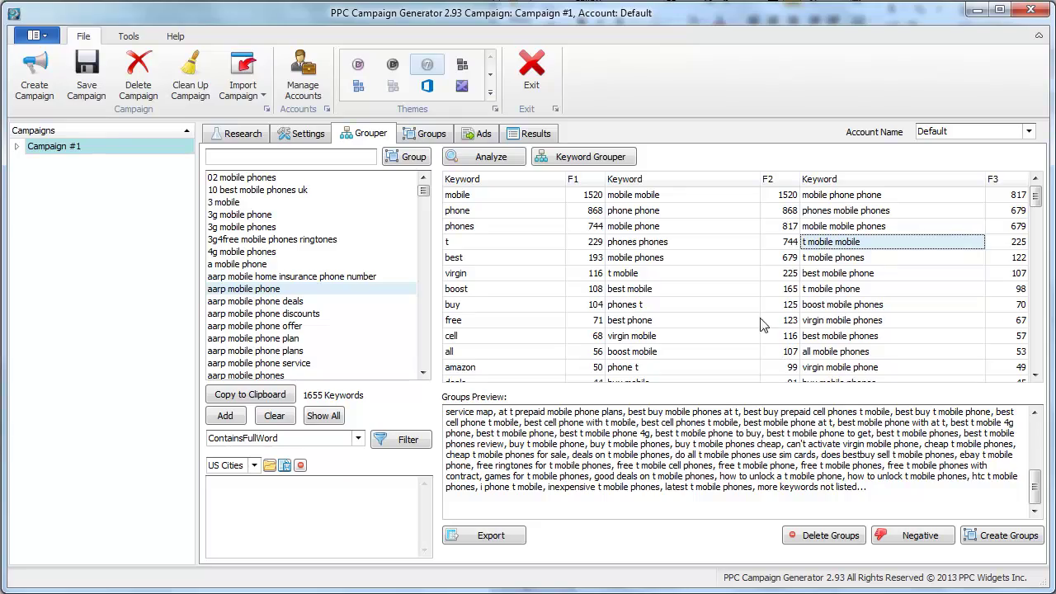
right_click(843, 247)
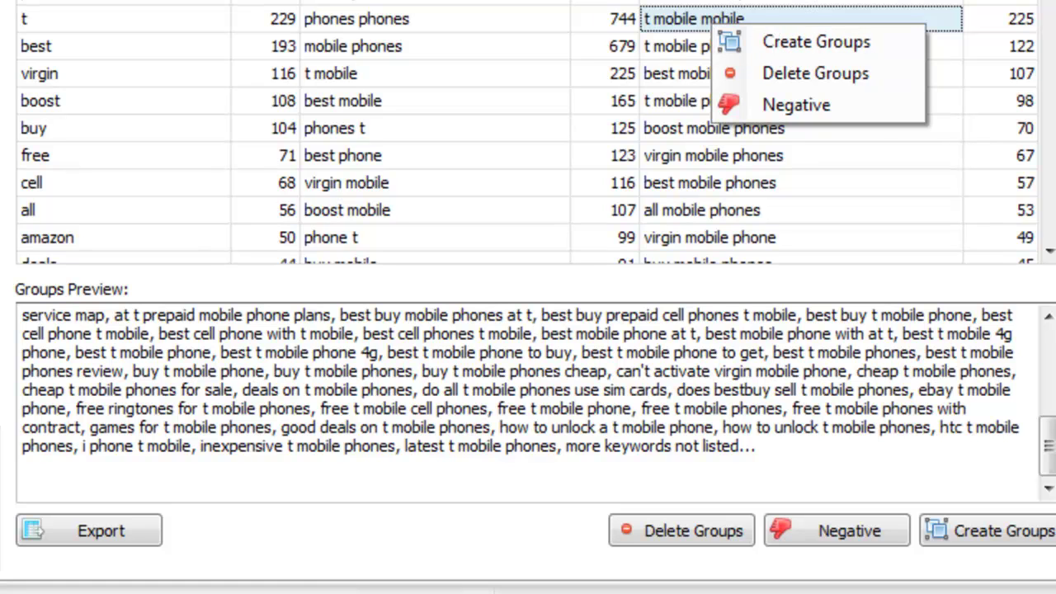
key(Escape)
Choose Strict Word Order in the settings, save the changes and analyze the keyword list again in the Grouper.
click(124, 25)
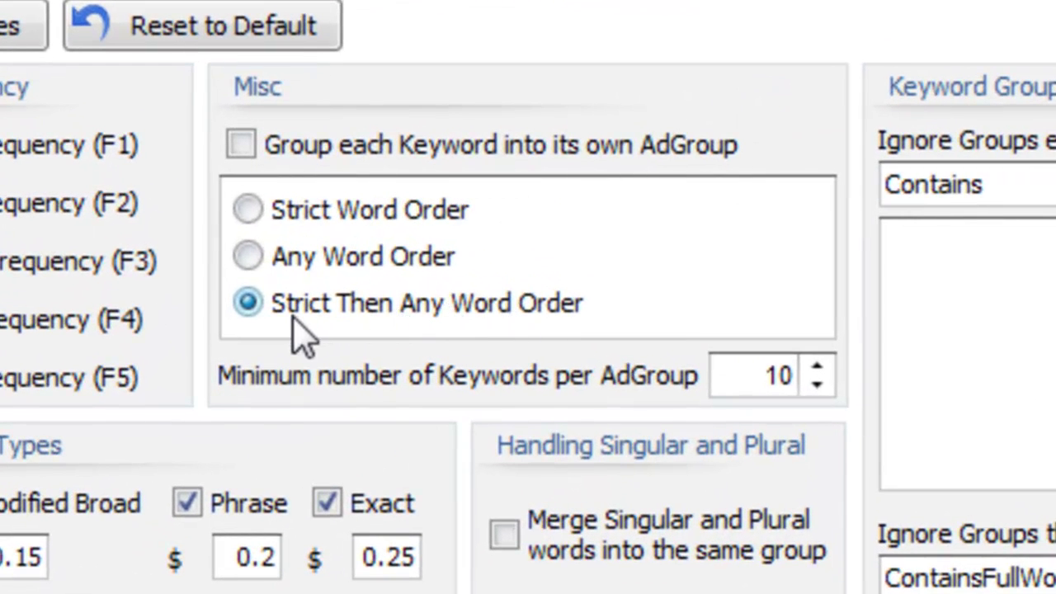
click(256, 224)
click(251, 254)
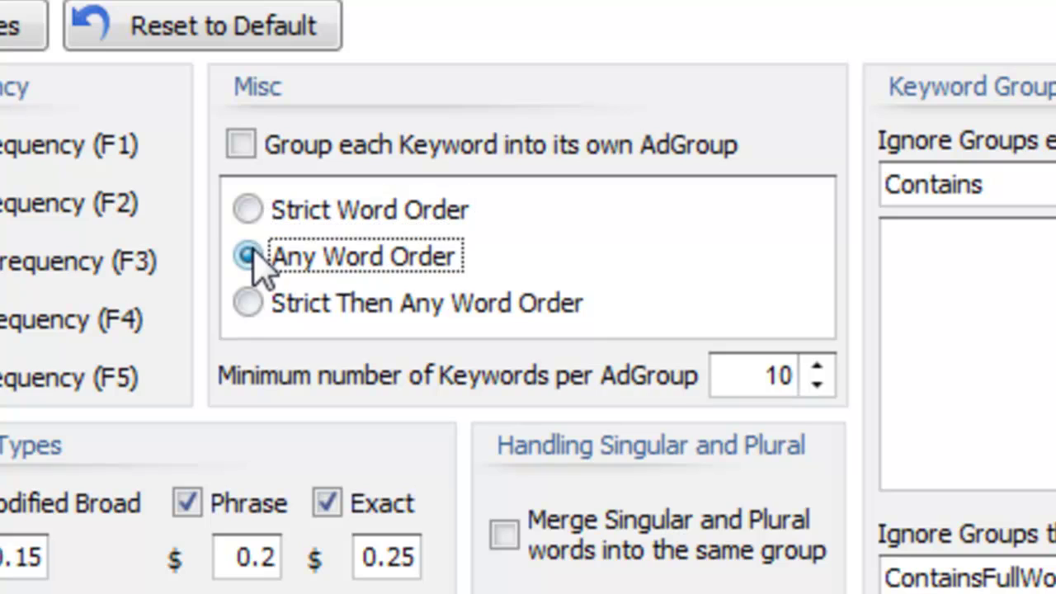
click(254, 305)
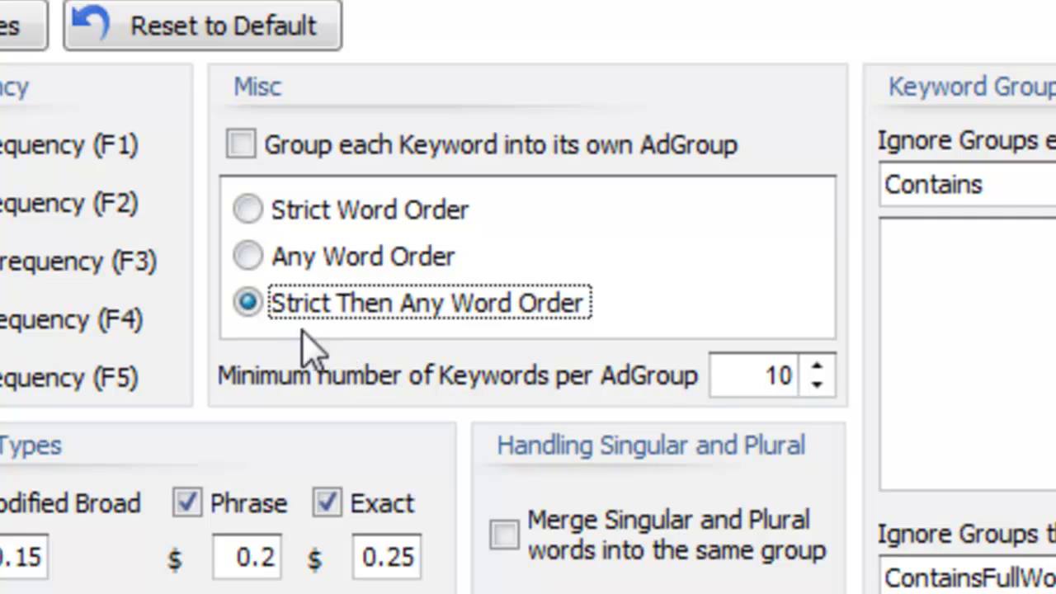
click(248, 211)
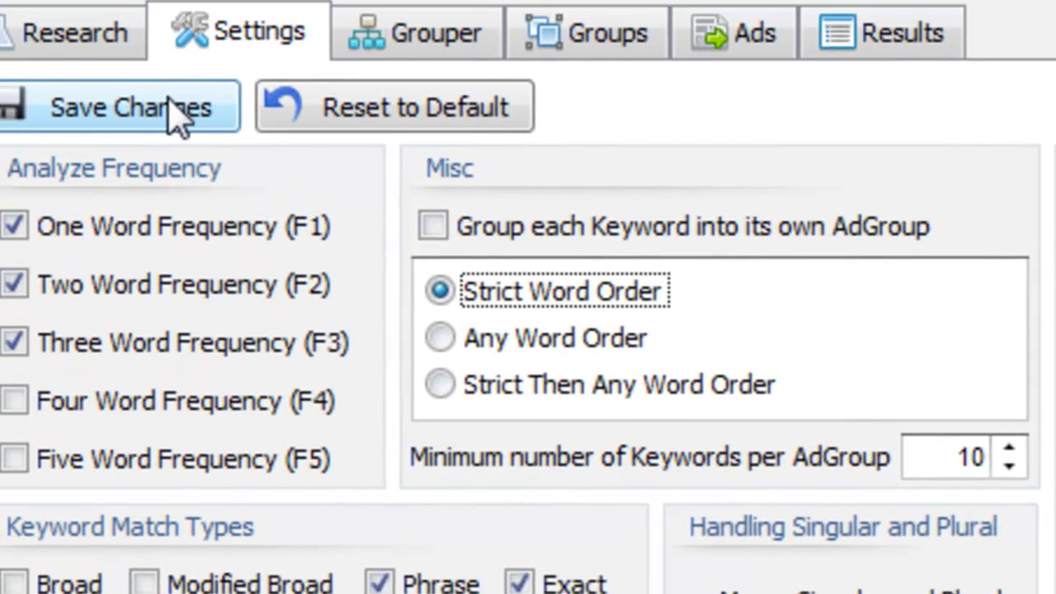
click(17, 25)
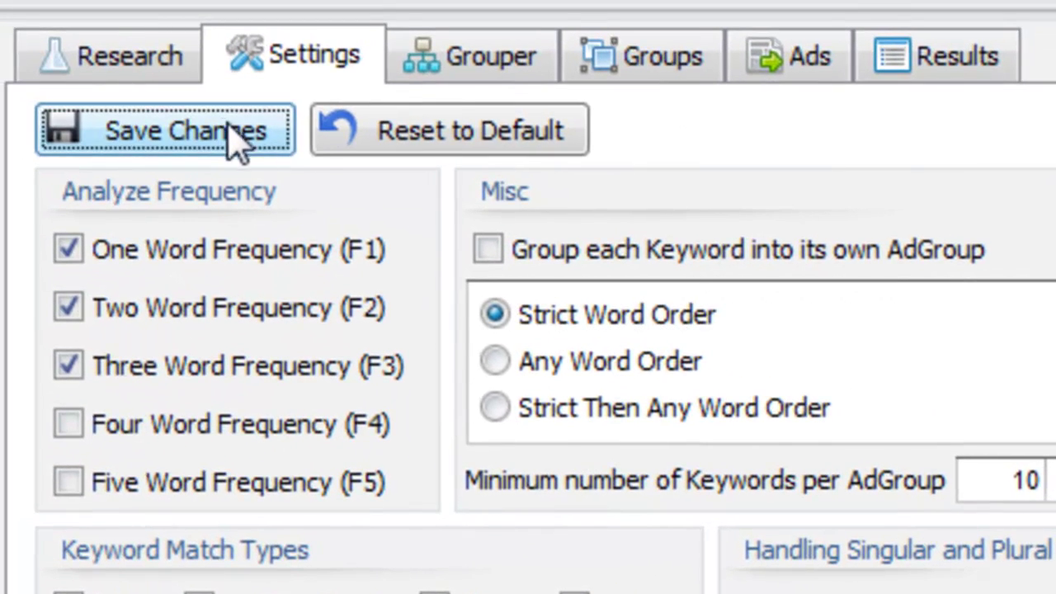
click(481, 65)
click(842, 135)
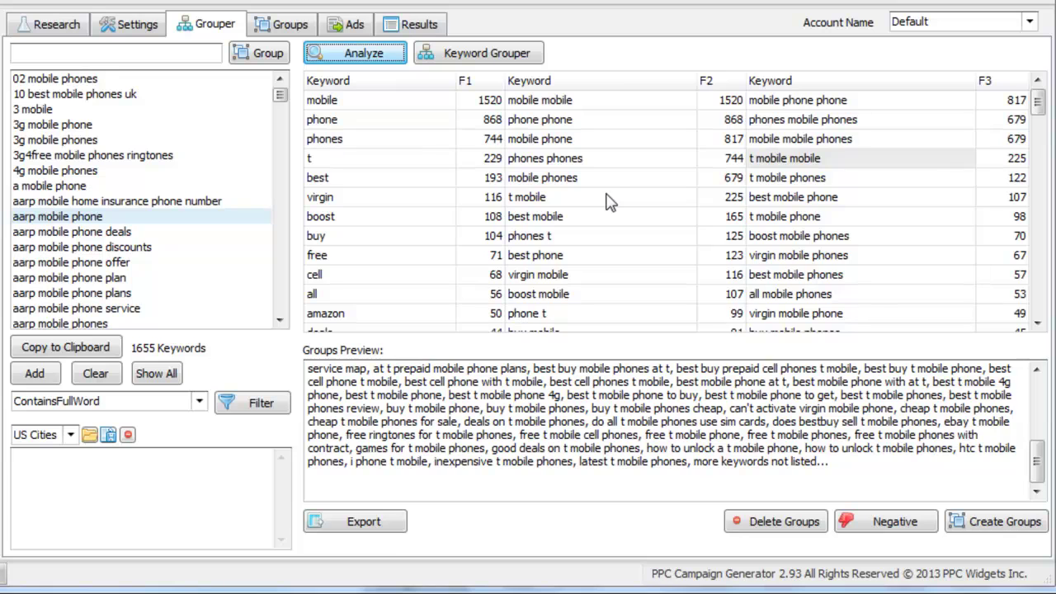
Switch the word order setting to Strict Then Any Word Order and look at the analyzed groups in the Grouper.
click(140, 29)
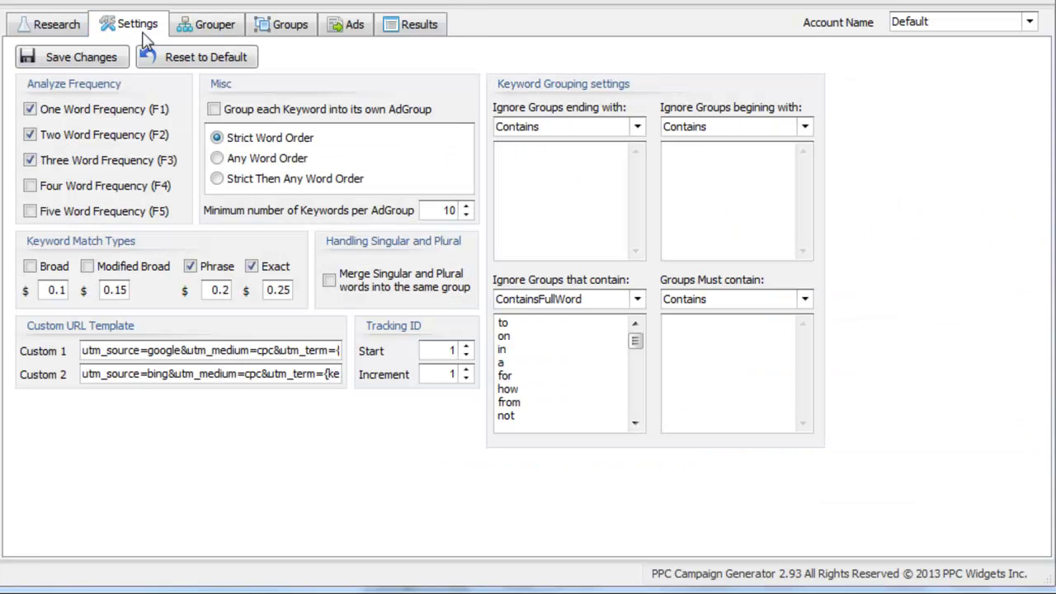
click(234, 167)
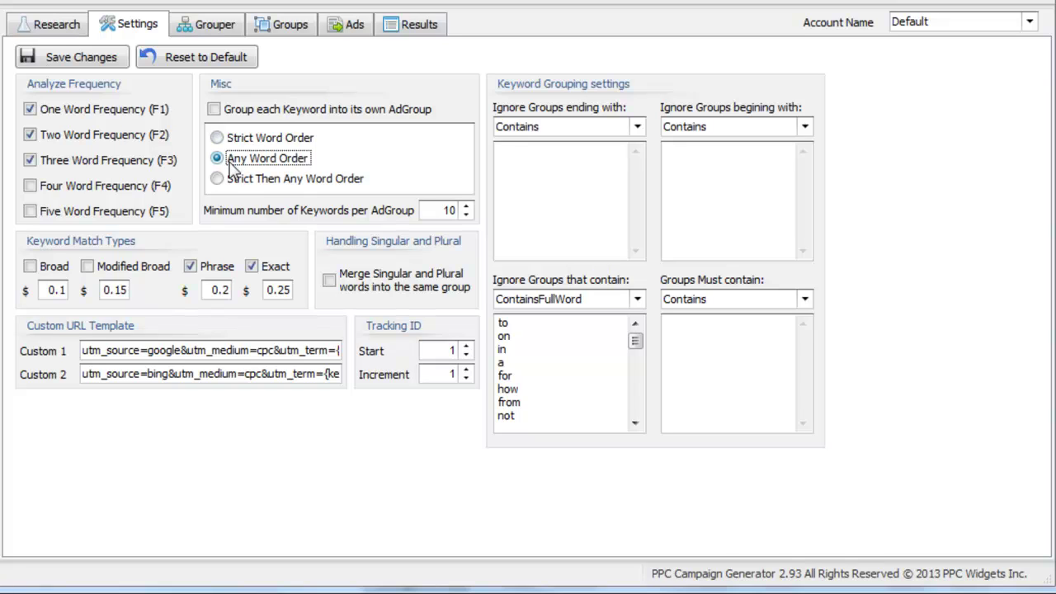
click(233, 183)
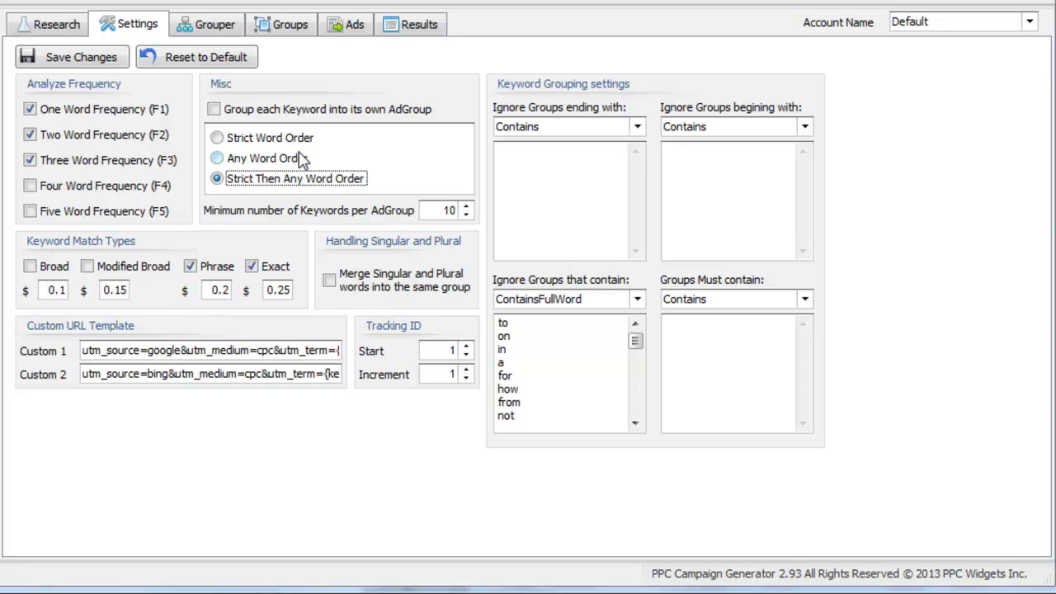
click(226, 33)
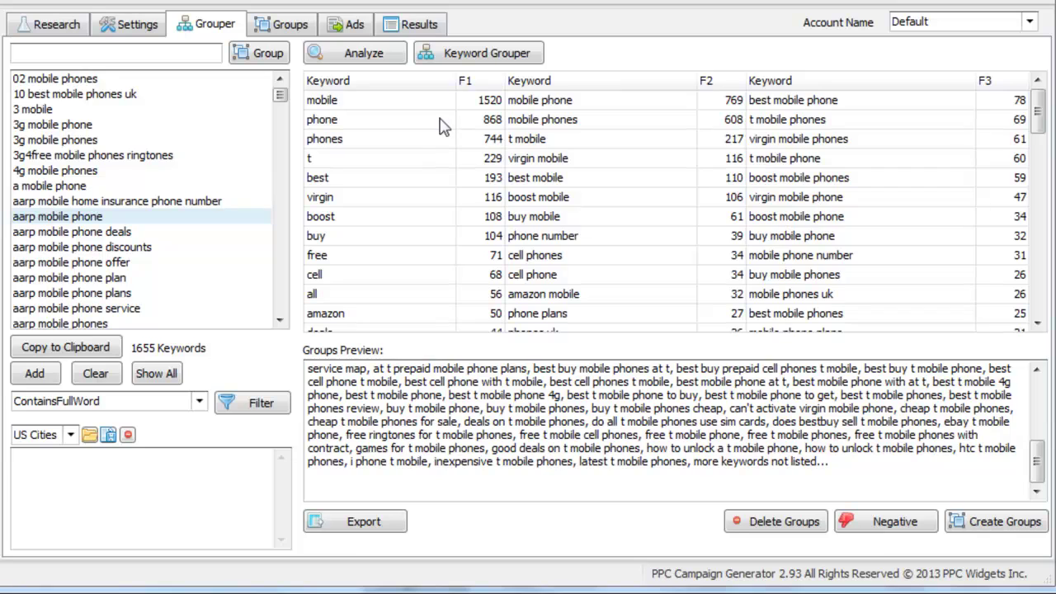
Enable grouping each keyword into its own AdGroup and save the settings.
click(150, 25)
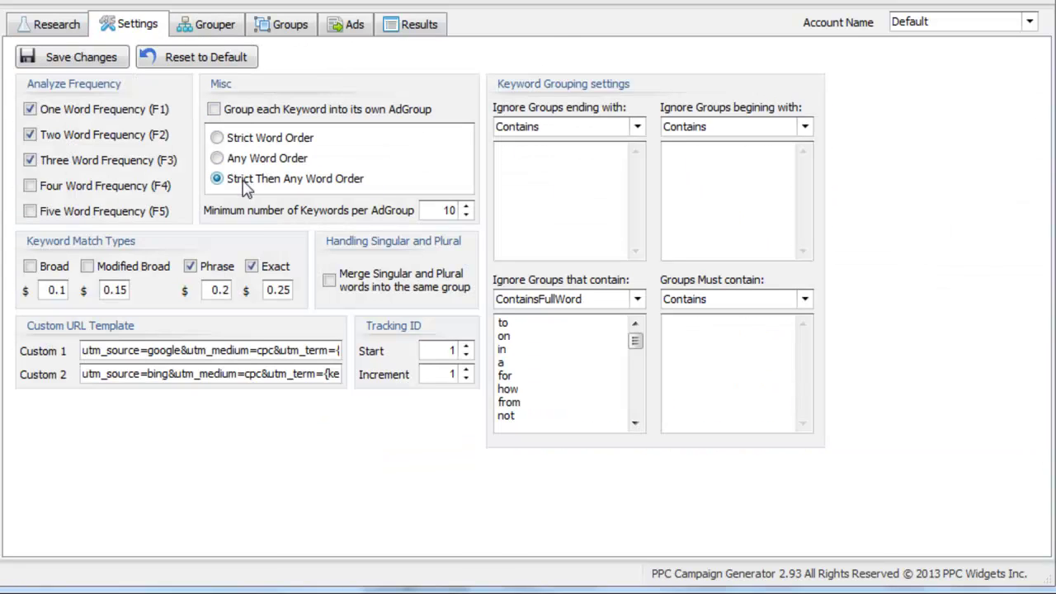
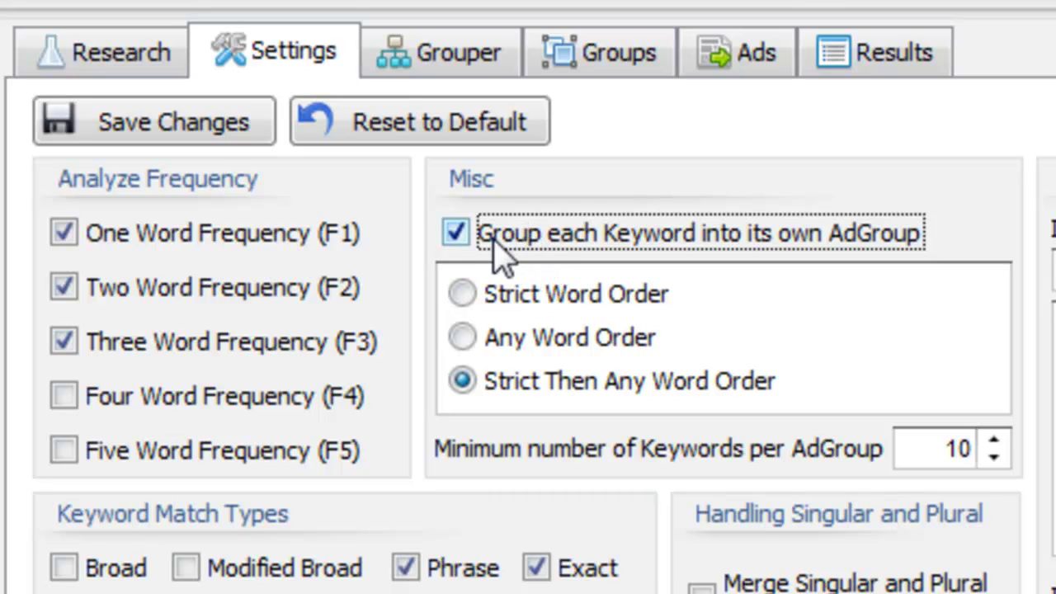
click(457, 233)
click(203, 133)
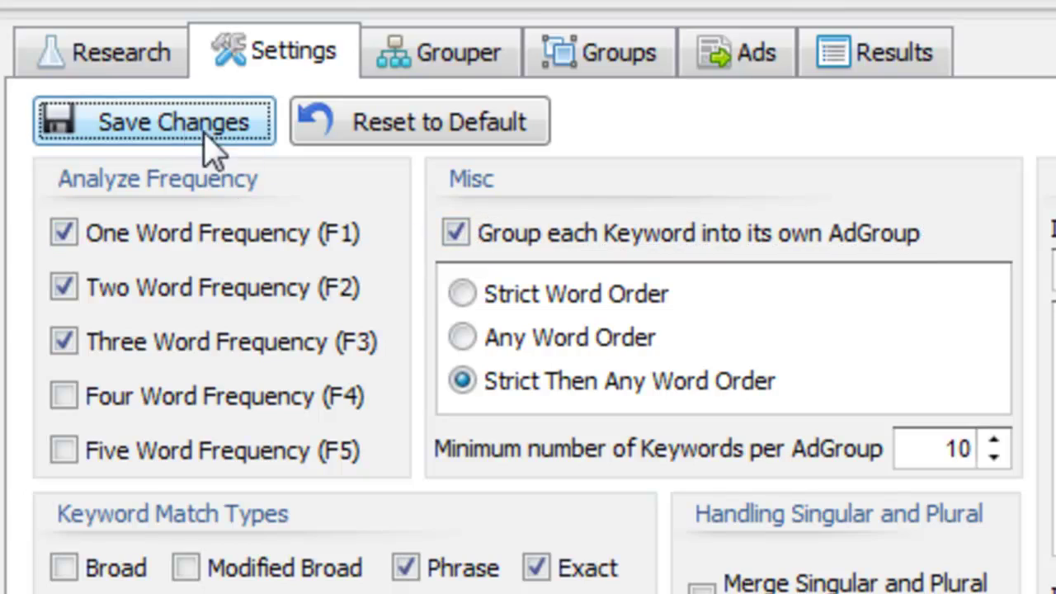
Generate the common themes in the Keyword Grouper and proceed to the preview of the new ad groups.
click(462, 51)
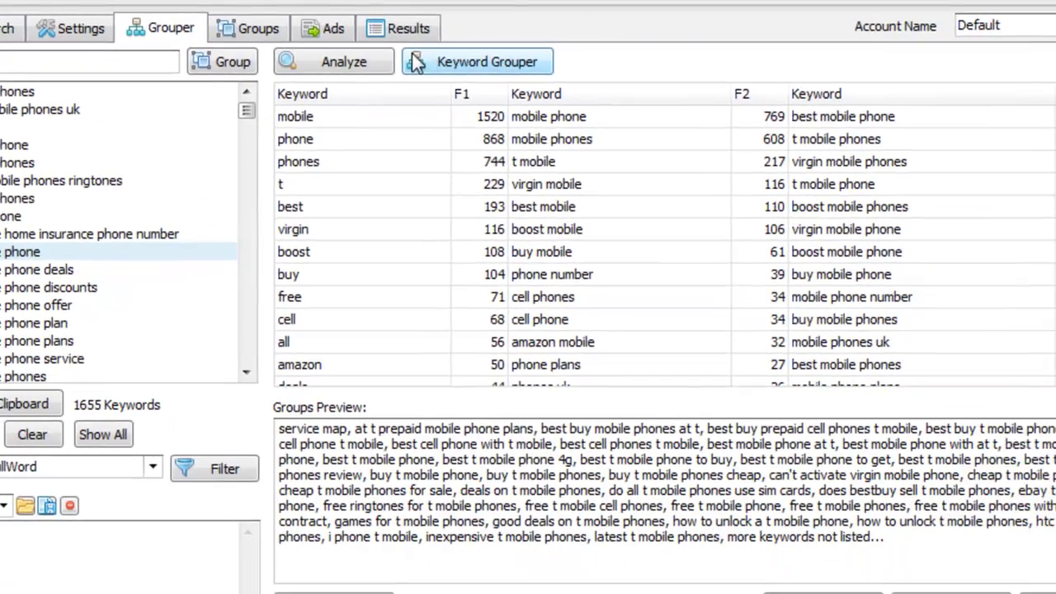
click(1036, 113)
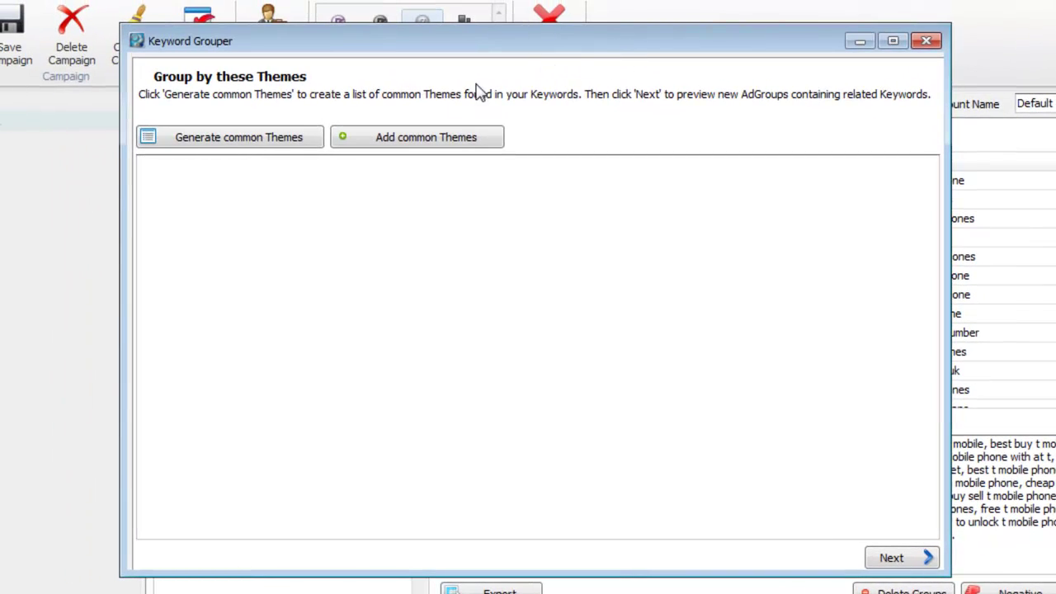
click(306, 139)
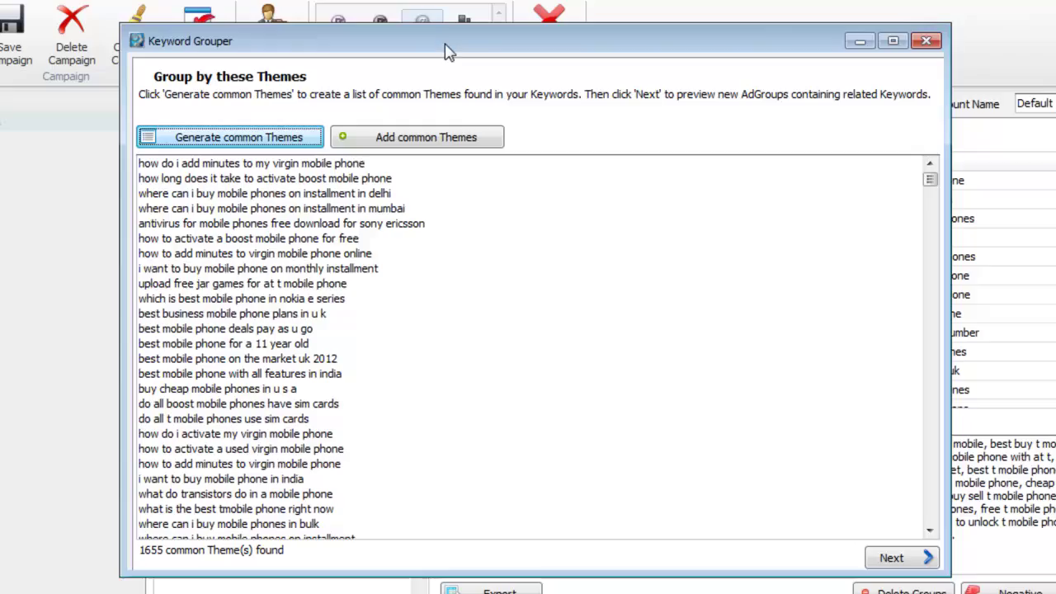
drag(446, 51, 684, 36)
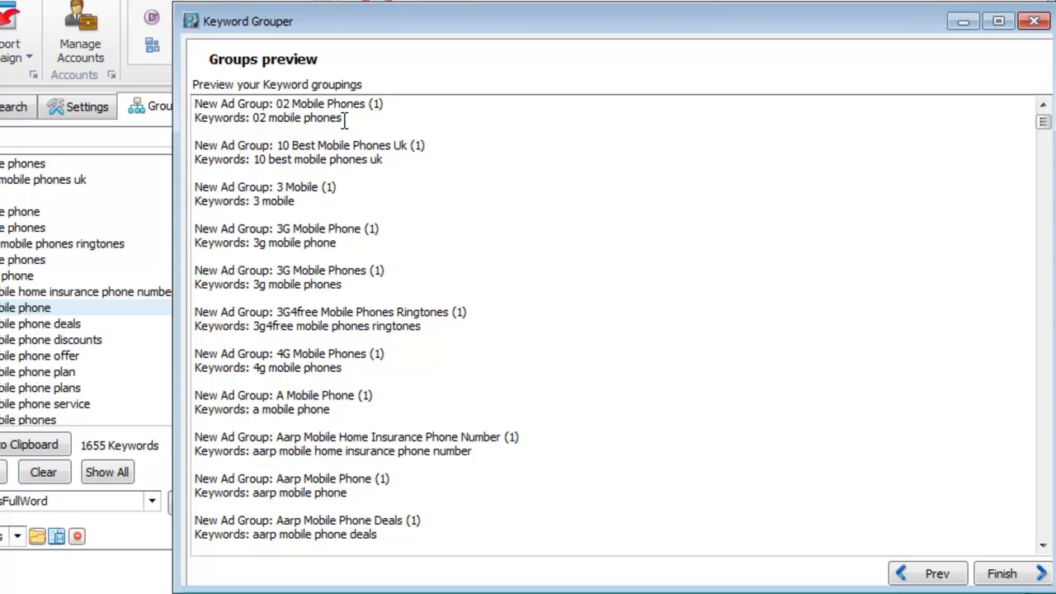
Compare the keyword and name of the previewed ad group 02 Mobile Phones and close the Keyword Grouper without finishing.
drag(345, 119, 254, 118)
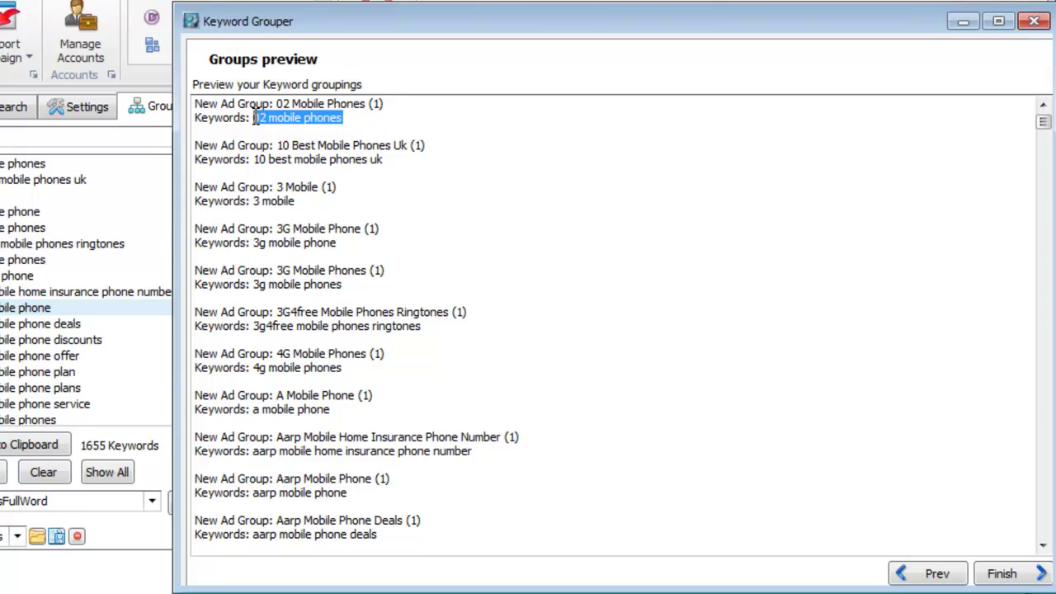
drag(366, 104, 290, 105)
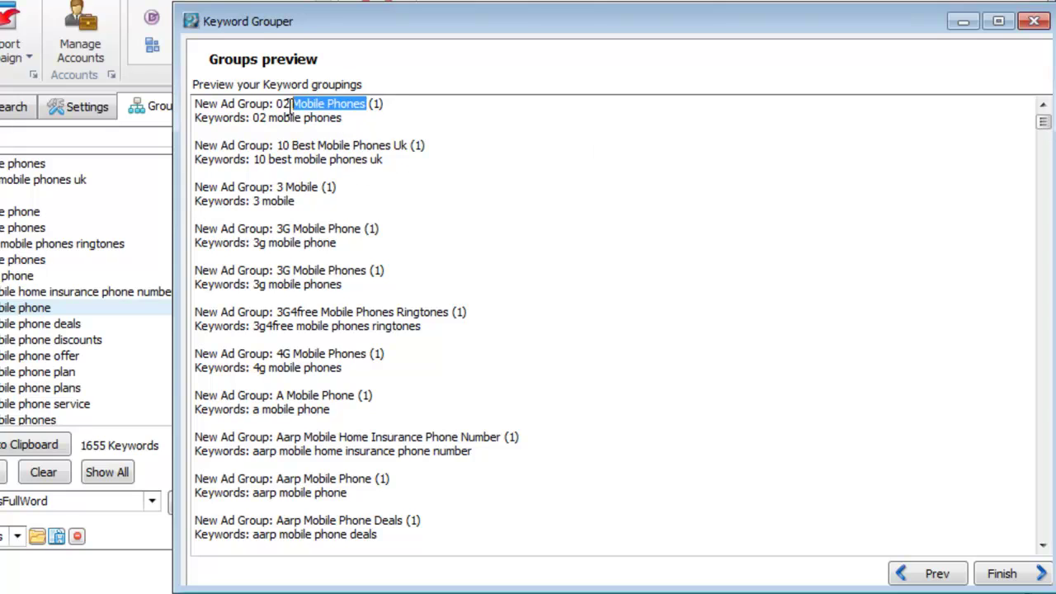
drag(548, 25, 417, 22)
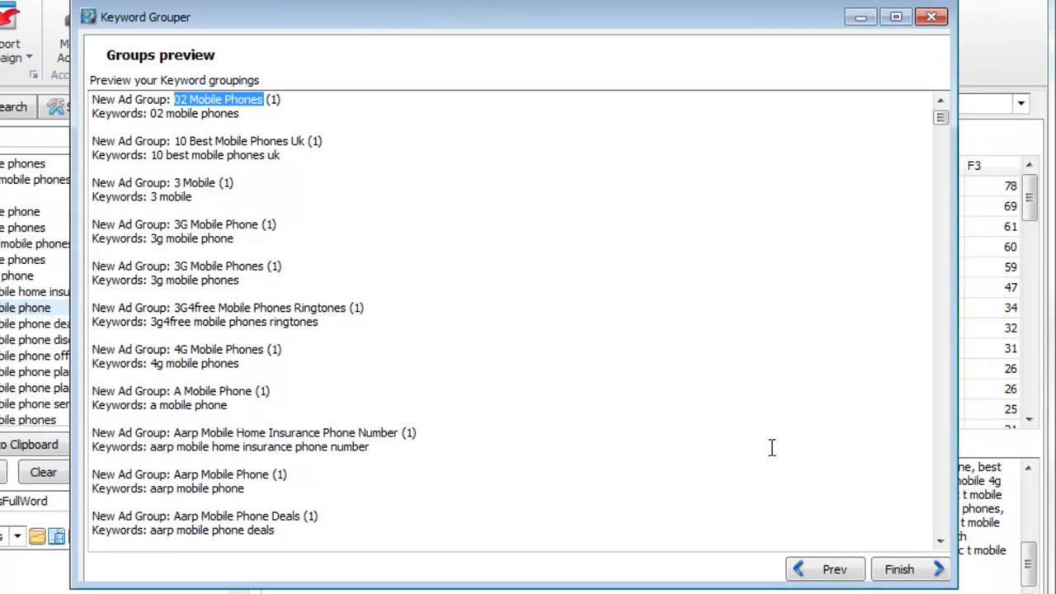
click(928, 23)
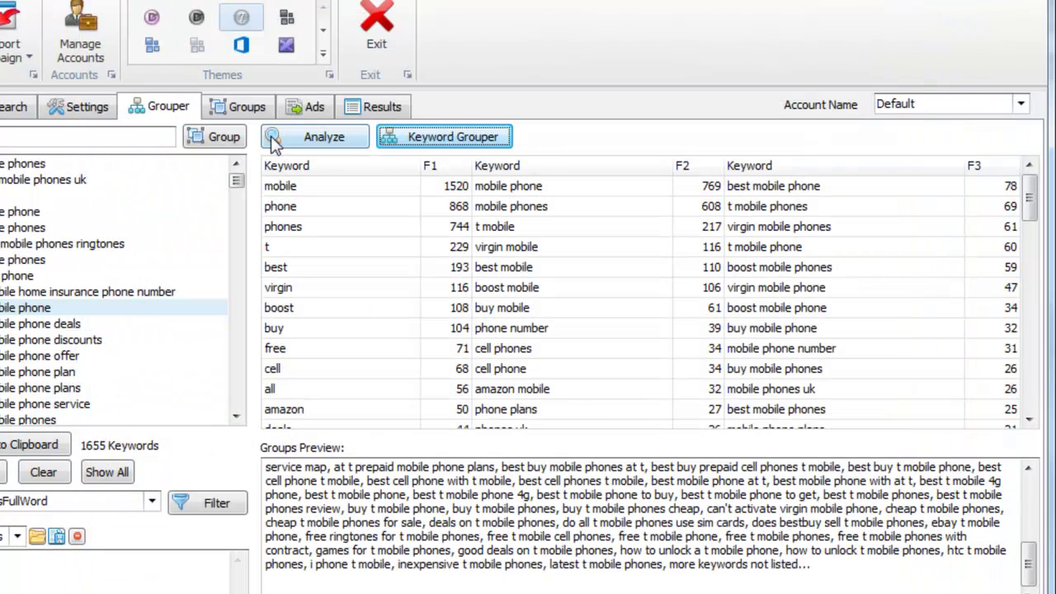
Enable the Broad keyword match type, leave Modified Broad off, and look at the keyword list in the Grouper.
click(107, 111)
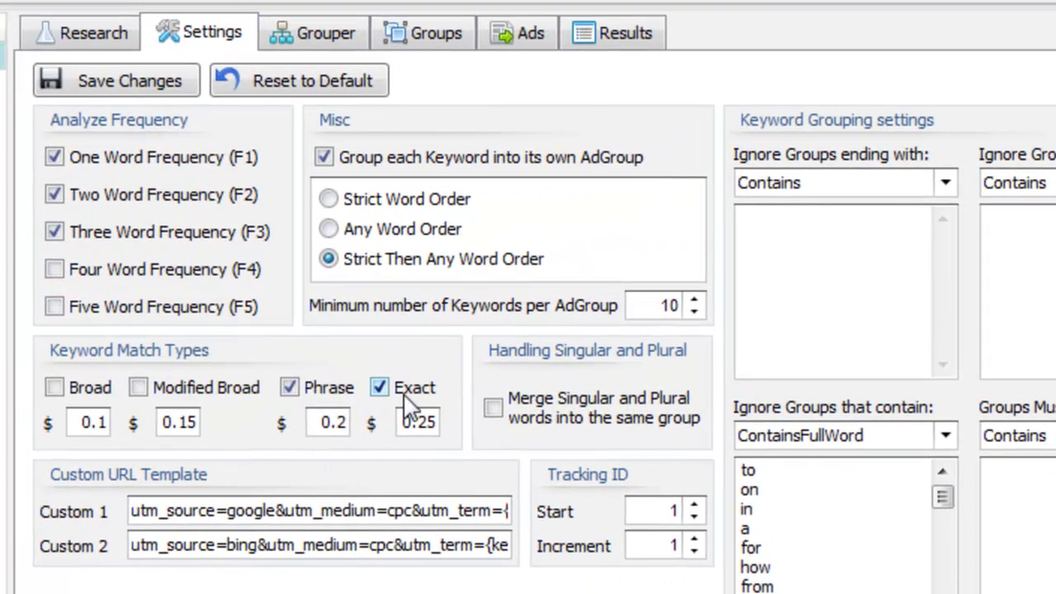
click(54, 388)
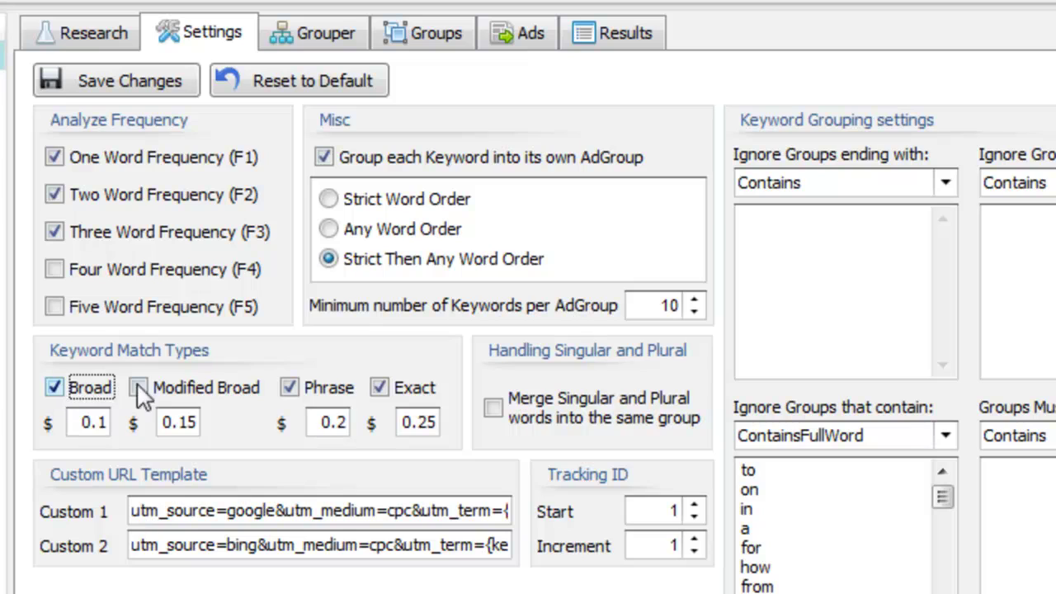
click(138, 388)
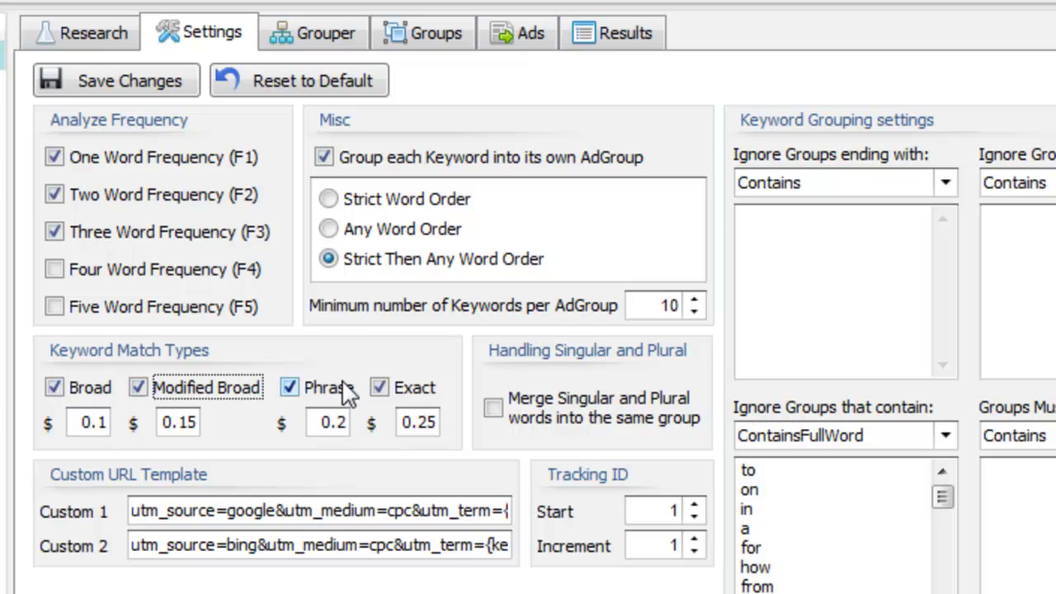
click(147, 388)
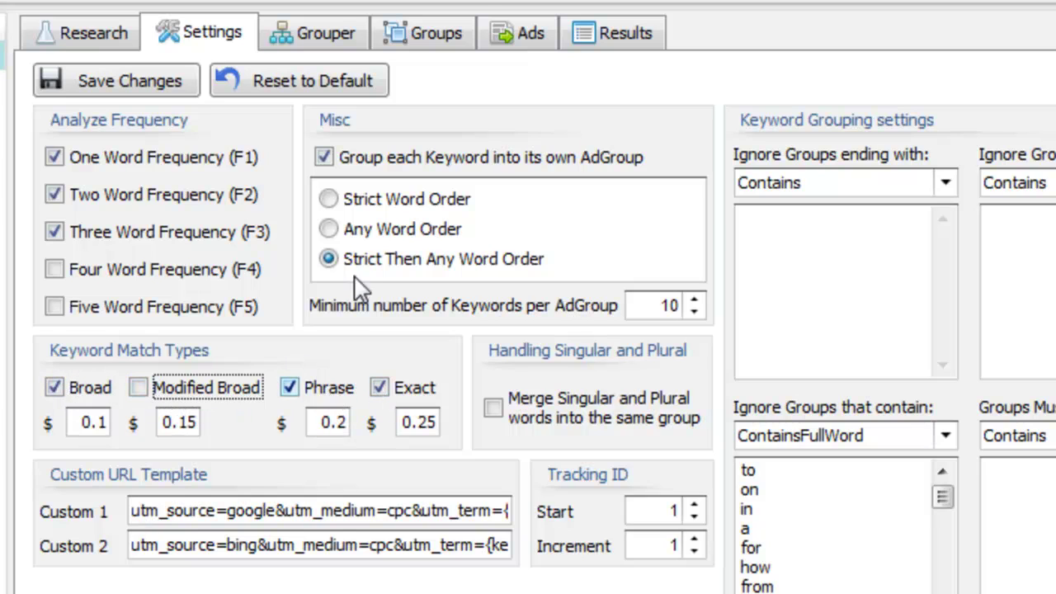
click(348, 45)
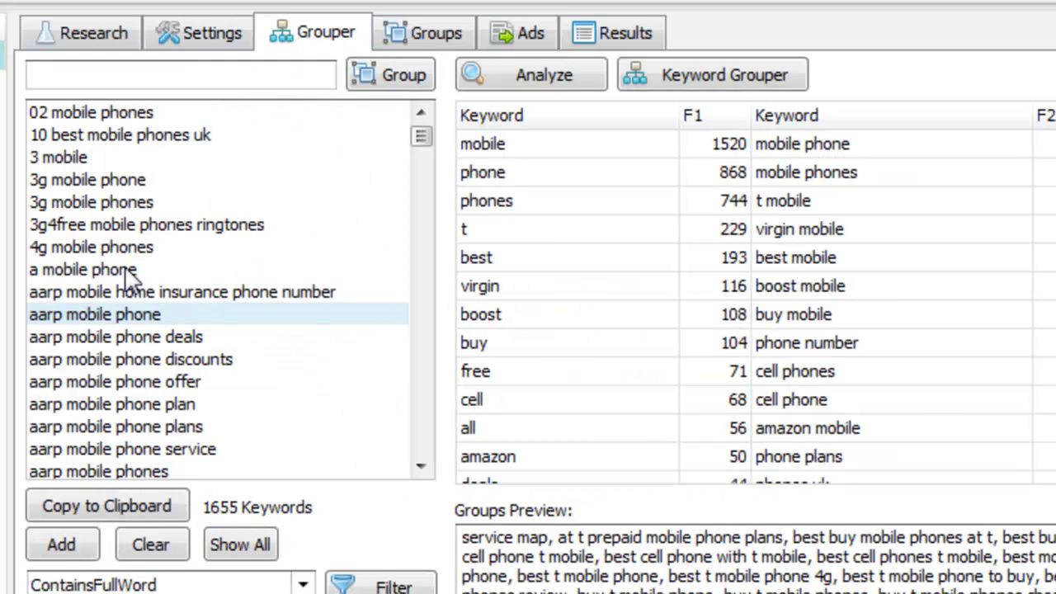
Turn off grouping each keyword into its own AdGroup, set the minimum number of keywords per AdGroup to 15 and save the settings.
click(217, 37)
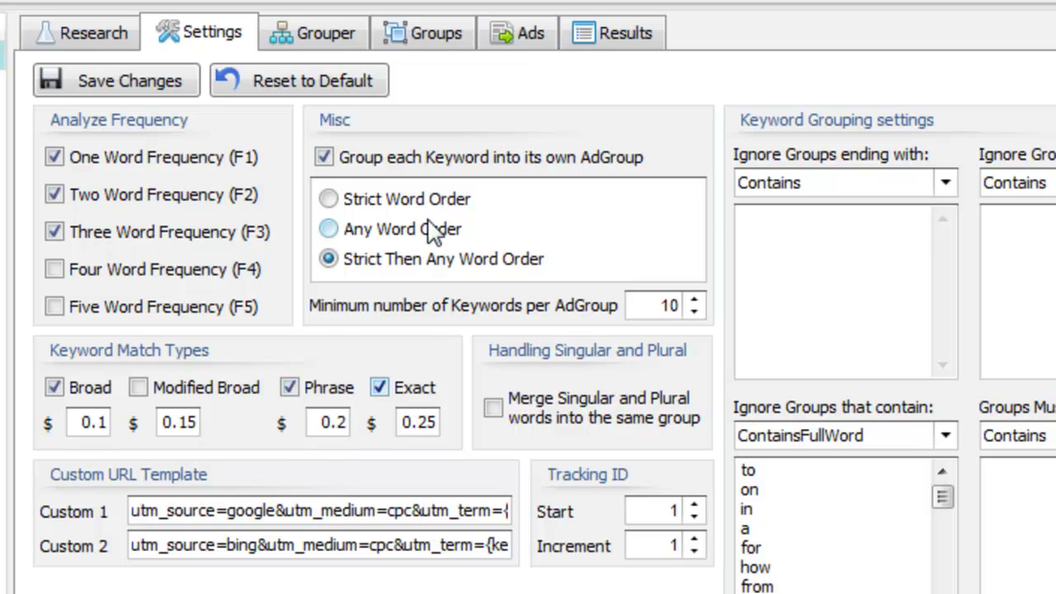
click(323, 158)
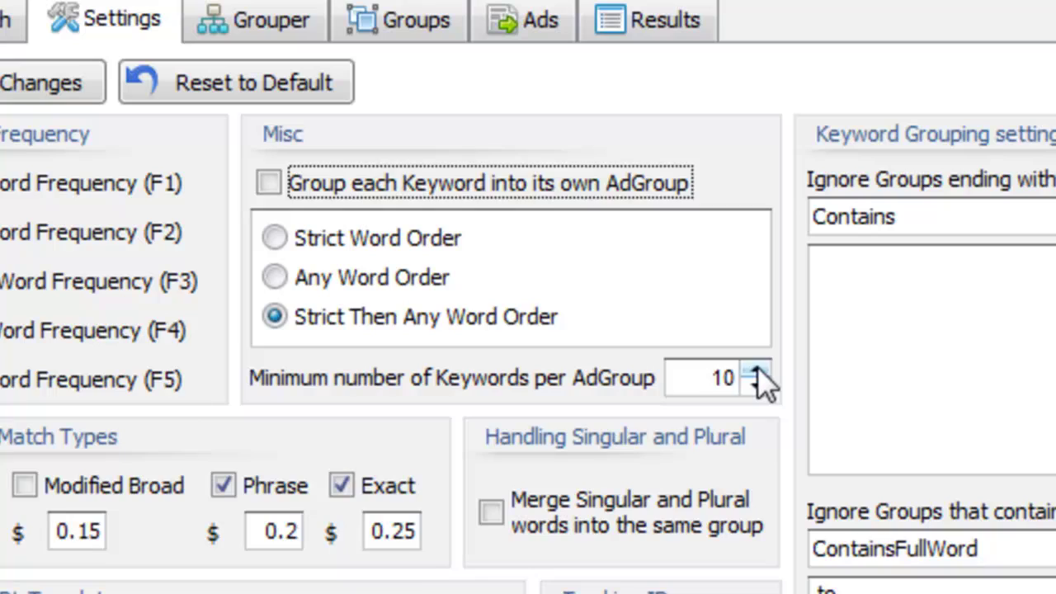
click(756, 370)
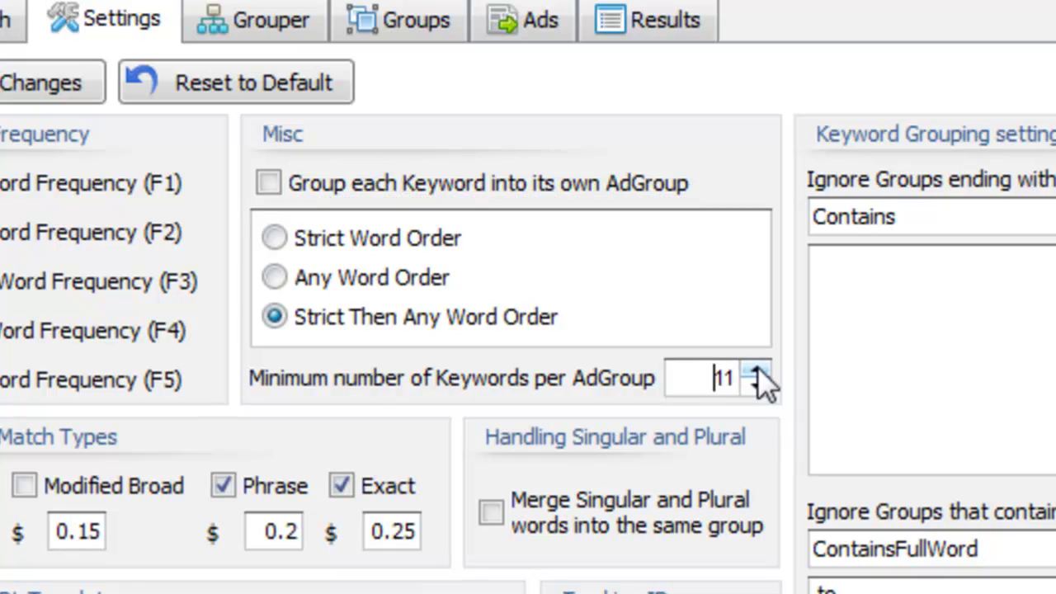
click(756, 370)
click(755, 371)
click(755, 371)
click(755, 371)
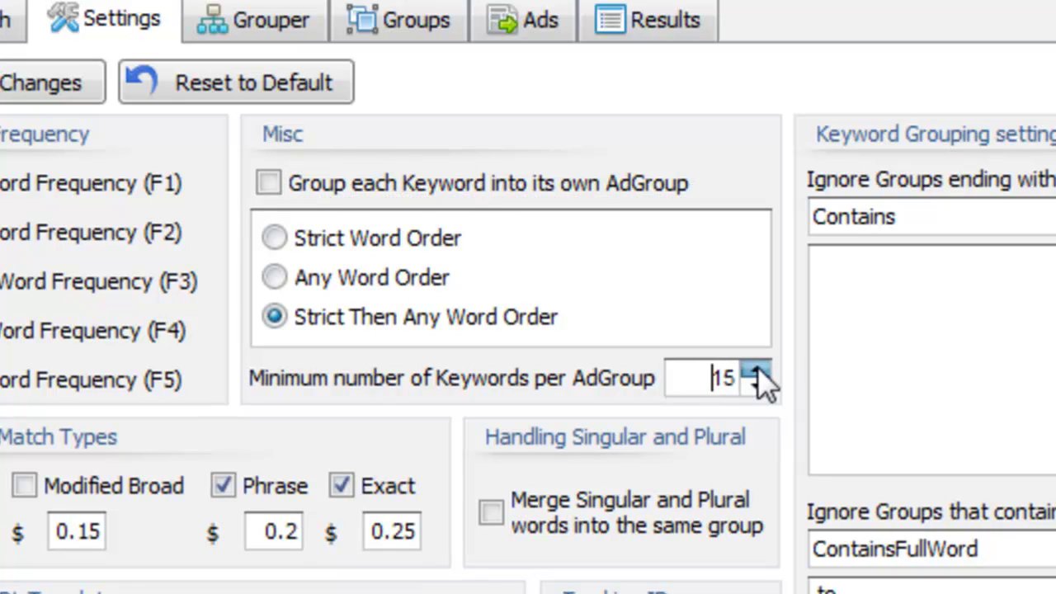
double_click(717, 380)
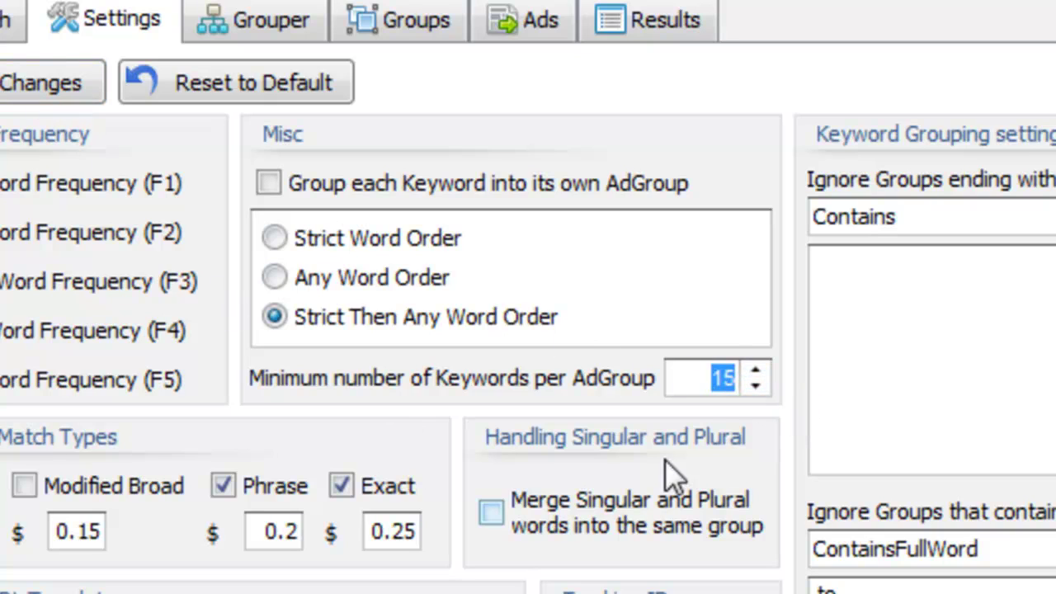
click(8, 84)
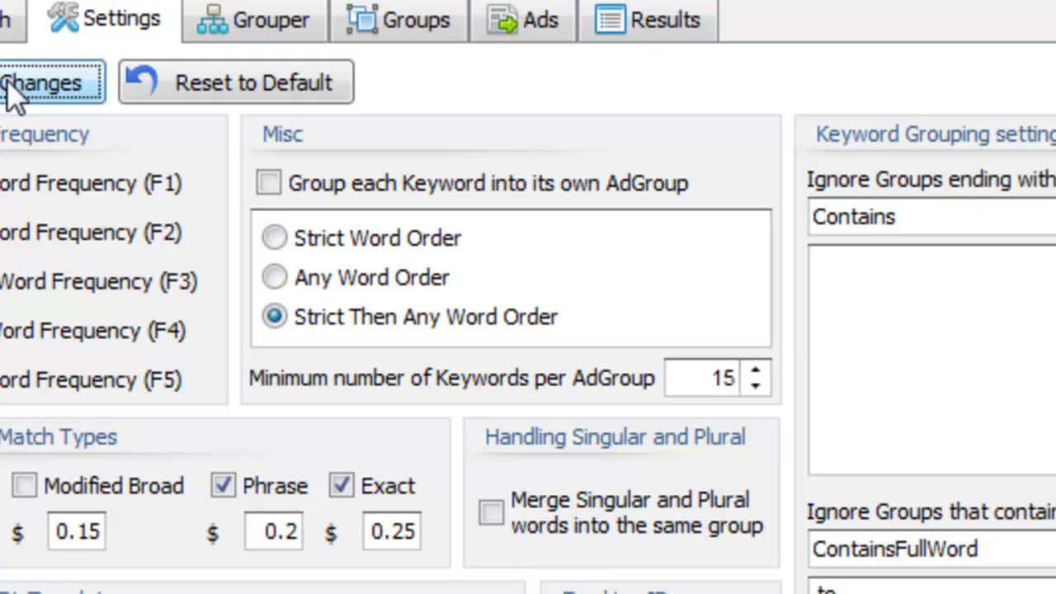
Analyze the keyword list with the saved settings and check the lowest frequencies among the resulting groups.
click(289, 17)
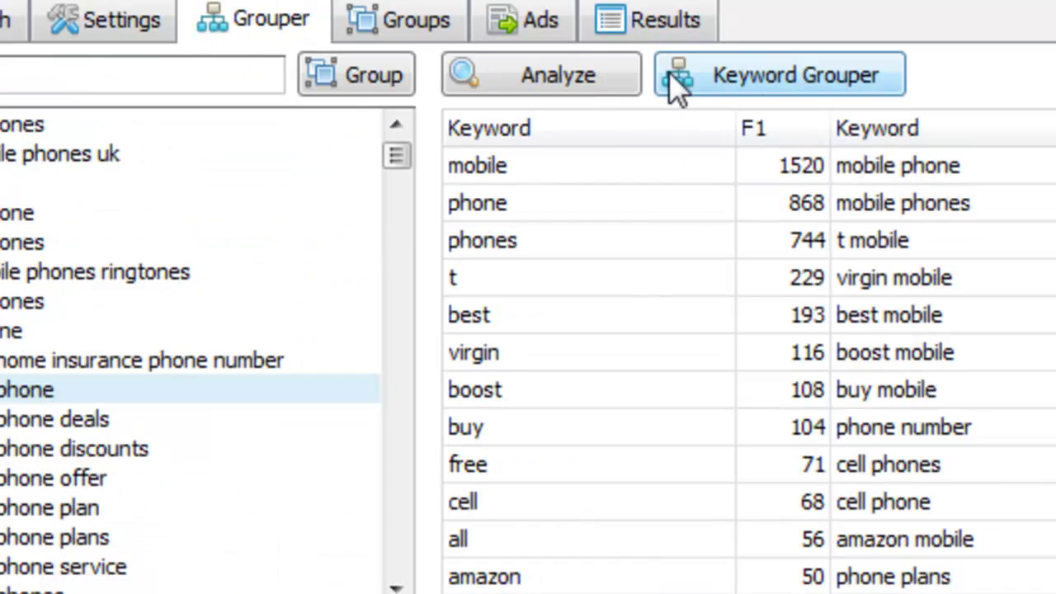
click(627, 83)
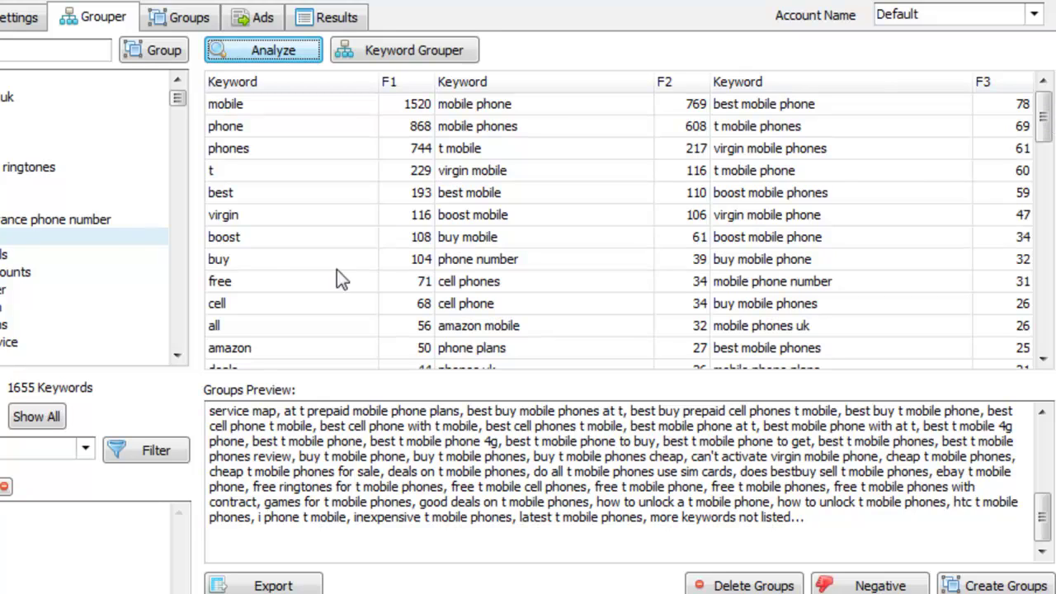
drag(1042, 119, 1041, 259)
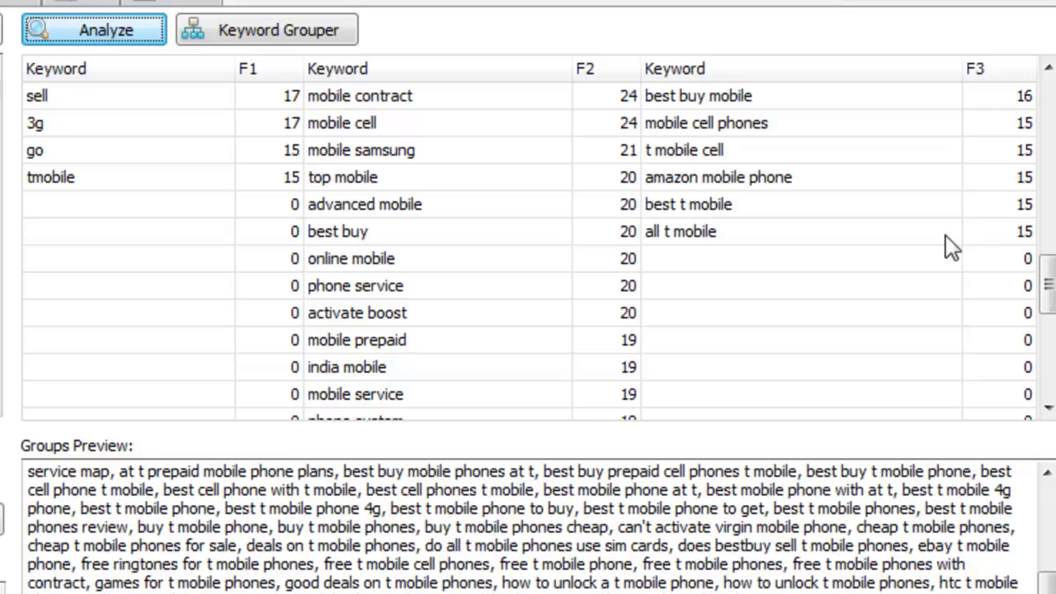
Preview the least frequent group in each word-frequency column: all t mobile, tmobile and all t.
click(926, 235)
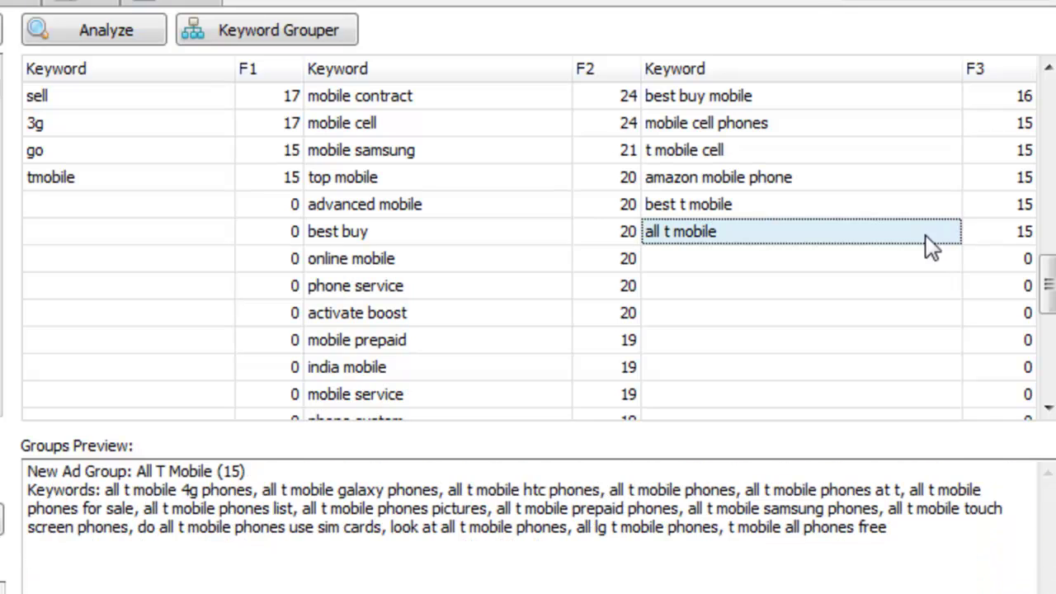
click(169, 177)
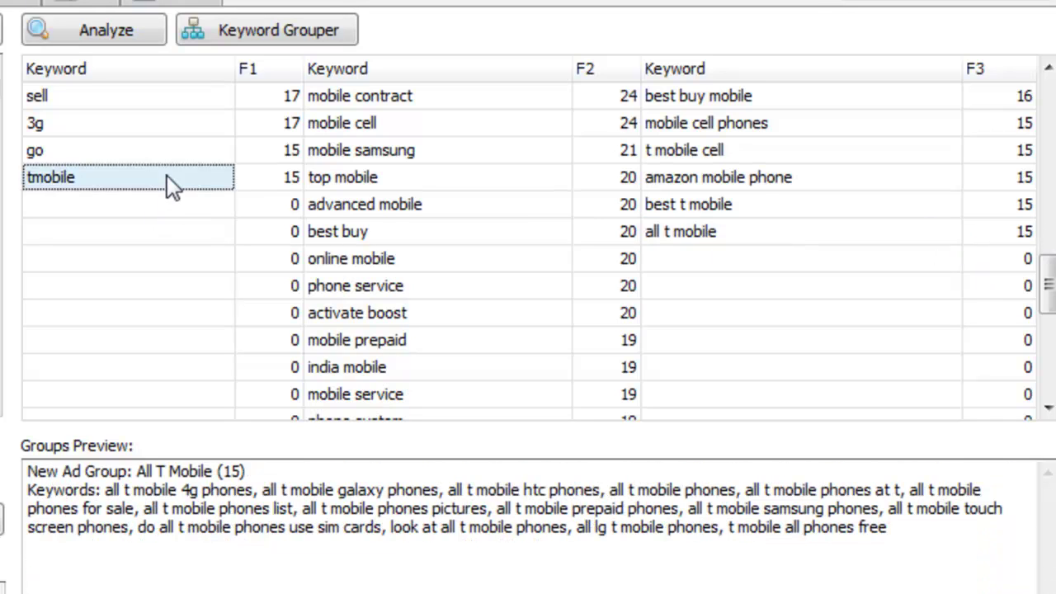
scroll(1041, 388, down, 5)
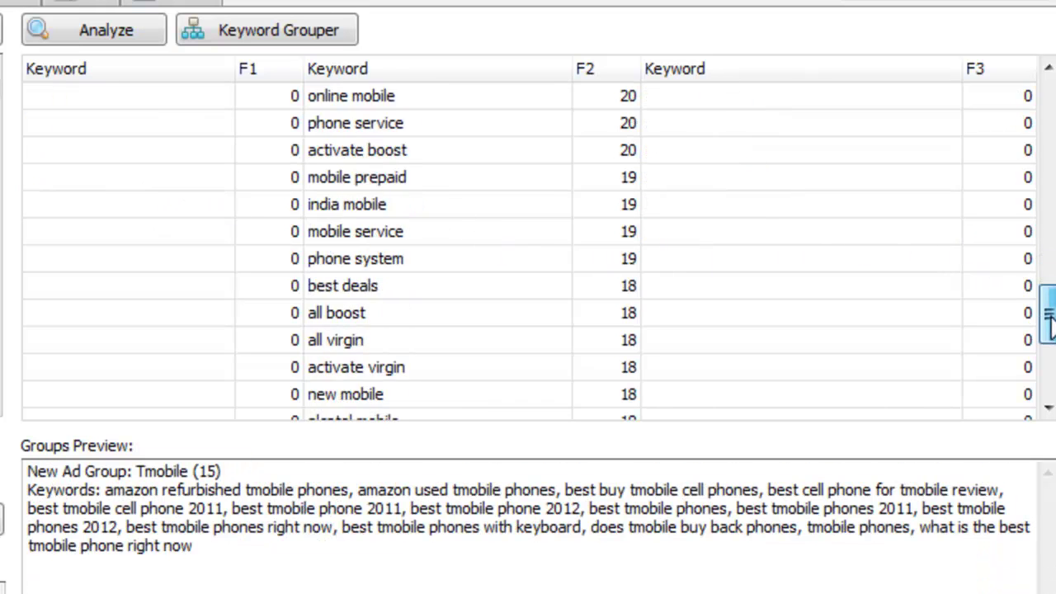
click(499, 396)
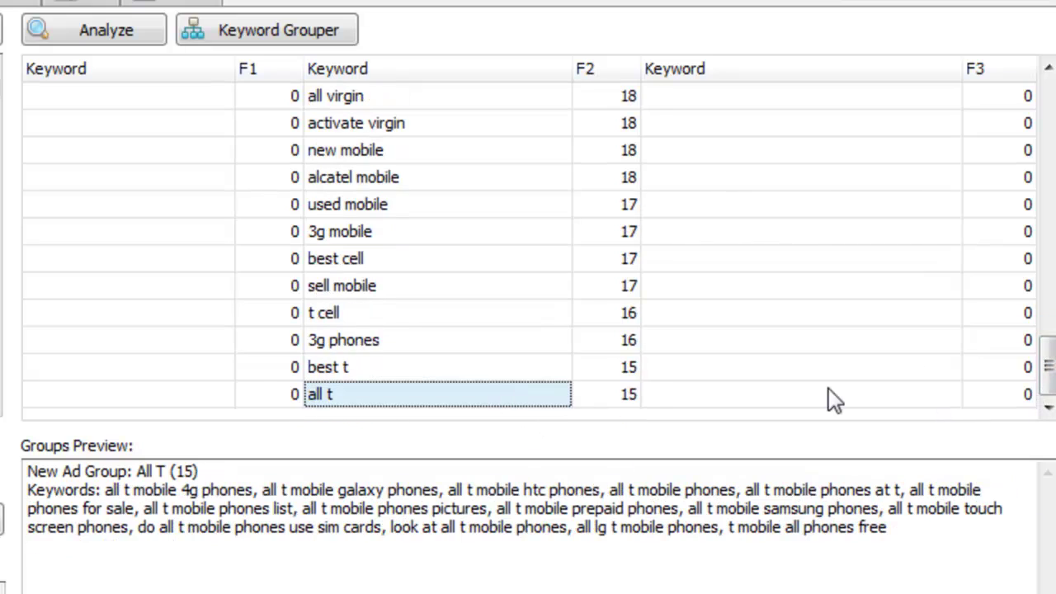
drag(1041, 383, 1041, 103)
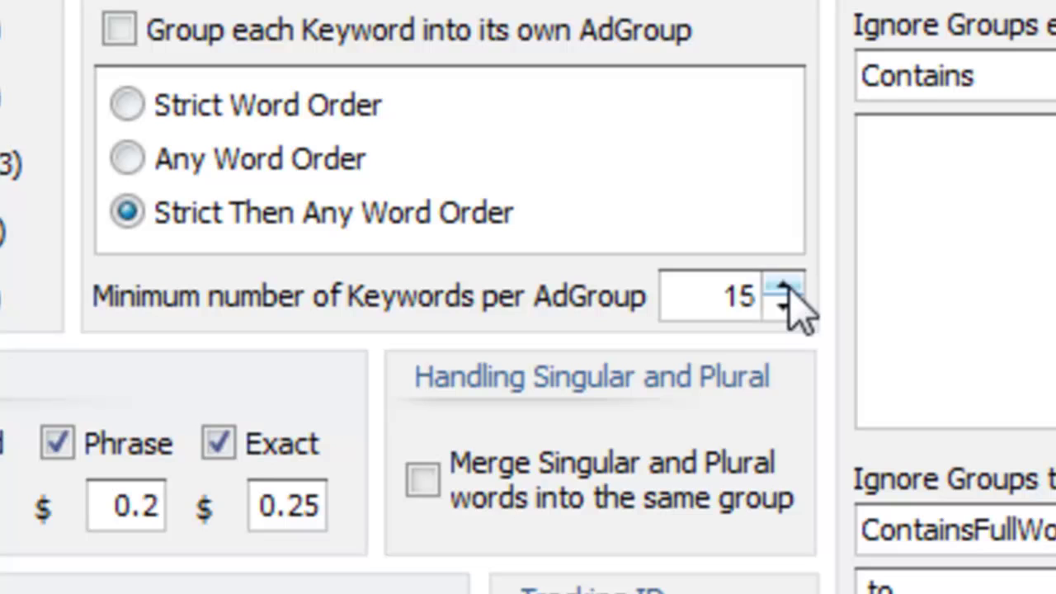
Set the minimum number of keywords per AdGroup to 25 and save the settings.
click(786, 289)
click(786, 288)
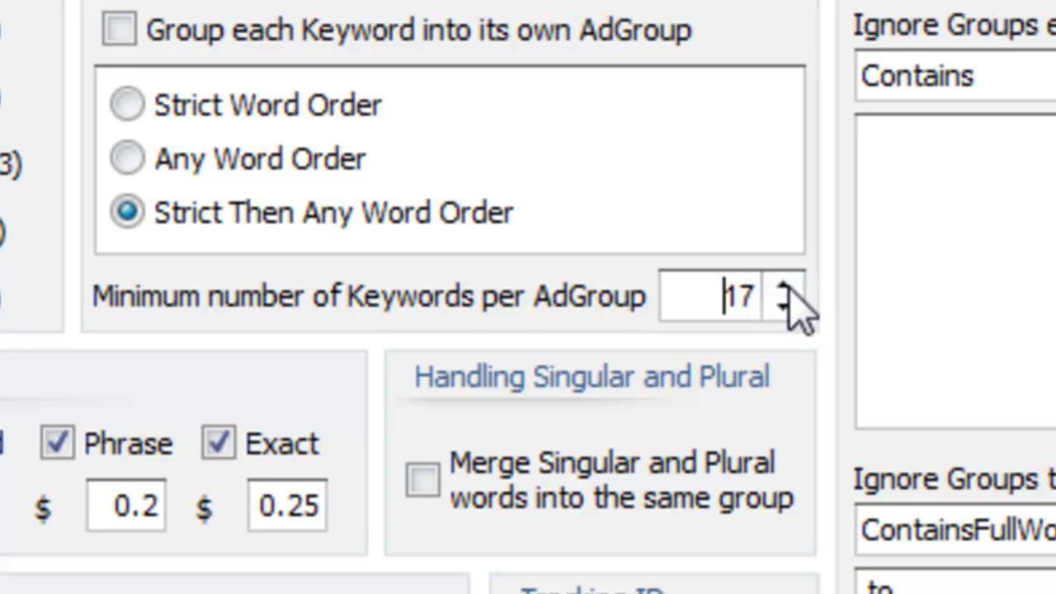
click(787, 289)
click(786, 288)
click(786, 289)
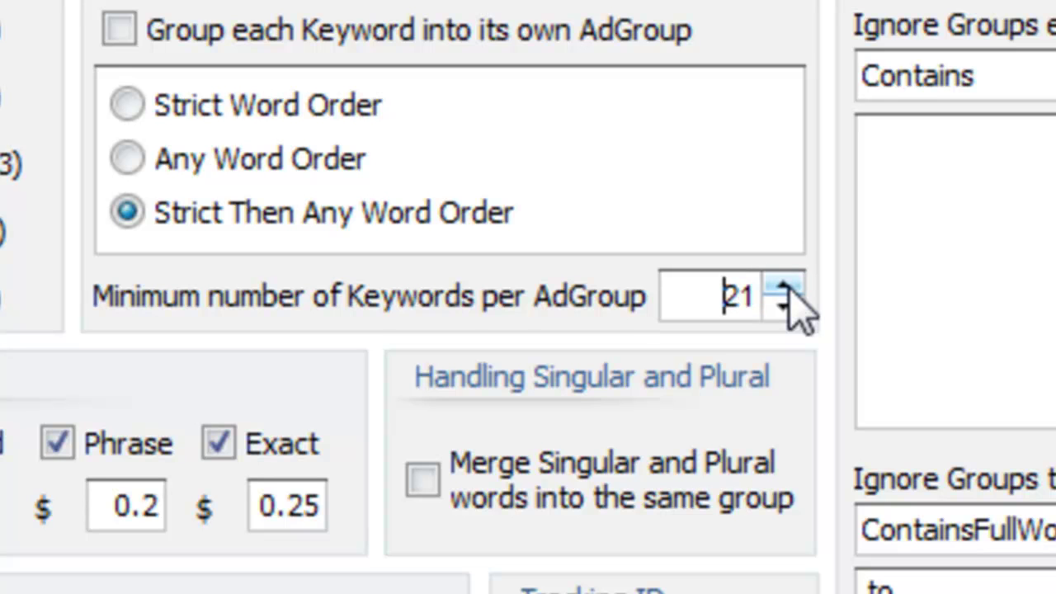
click(786, 289)
click(786, 288)
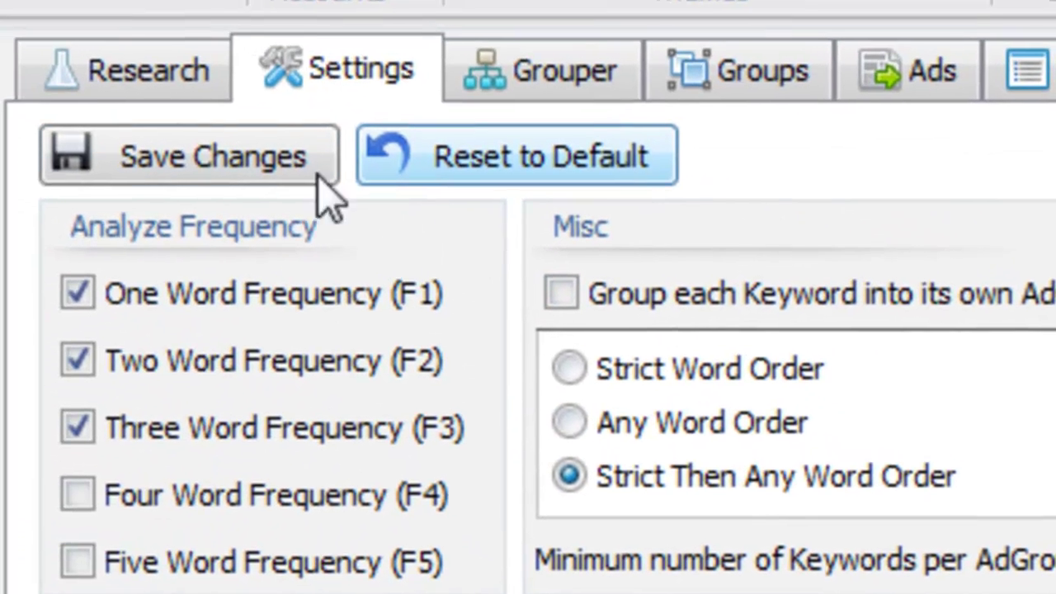
click(302, 183)
Analyze the keyword list with the new minimum, preview the mobile phones free group and select the one-word groups from activate to contract.
click(557, 86)
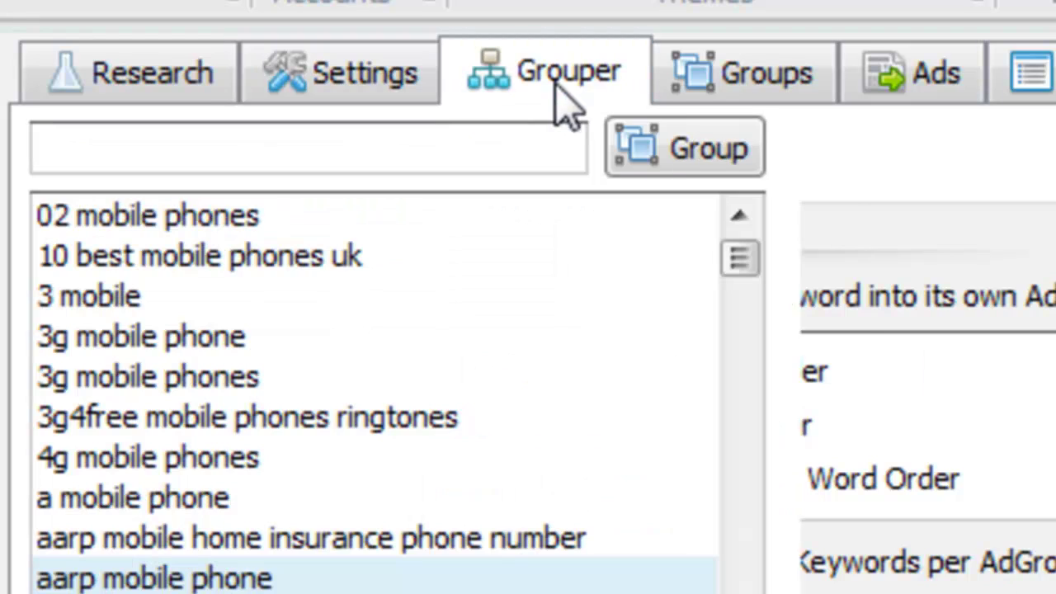
click(990, 142)
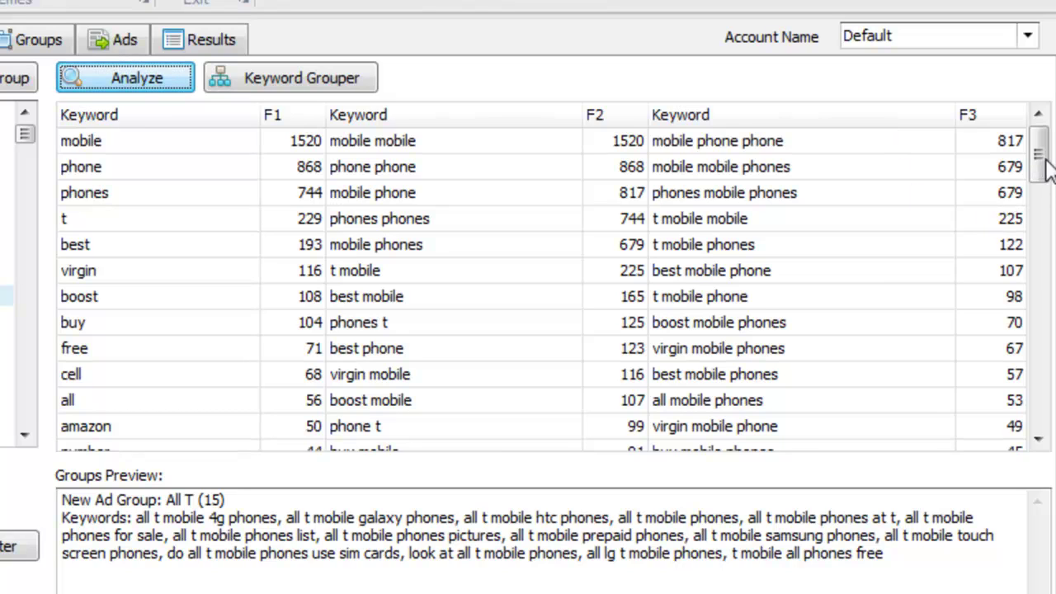
drag(1045, 161, 1043, 303)
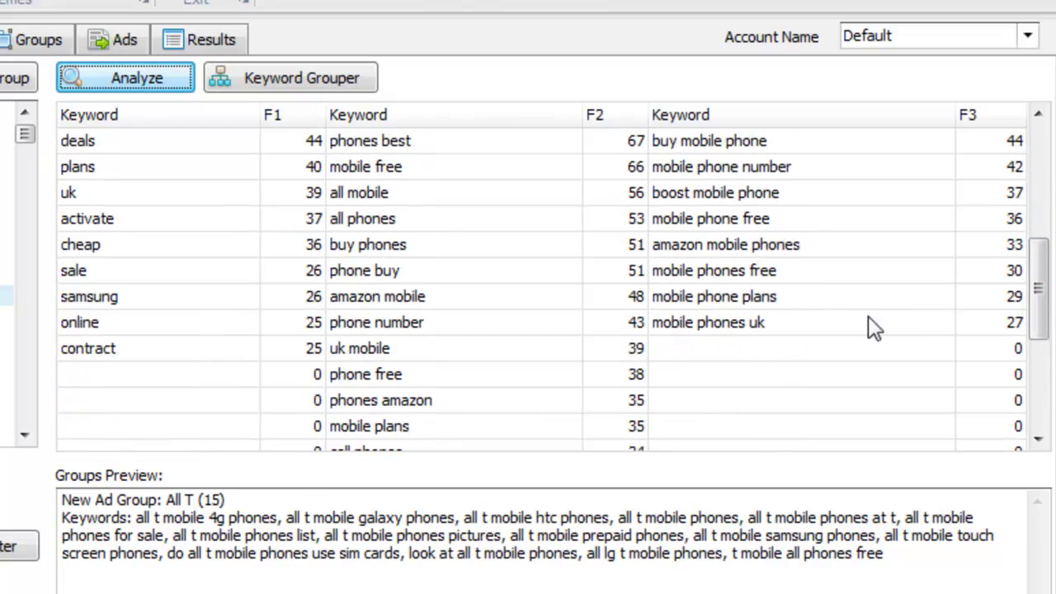
click(870, 324)
click(780, 274)
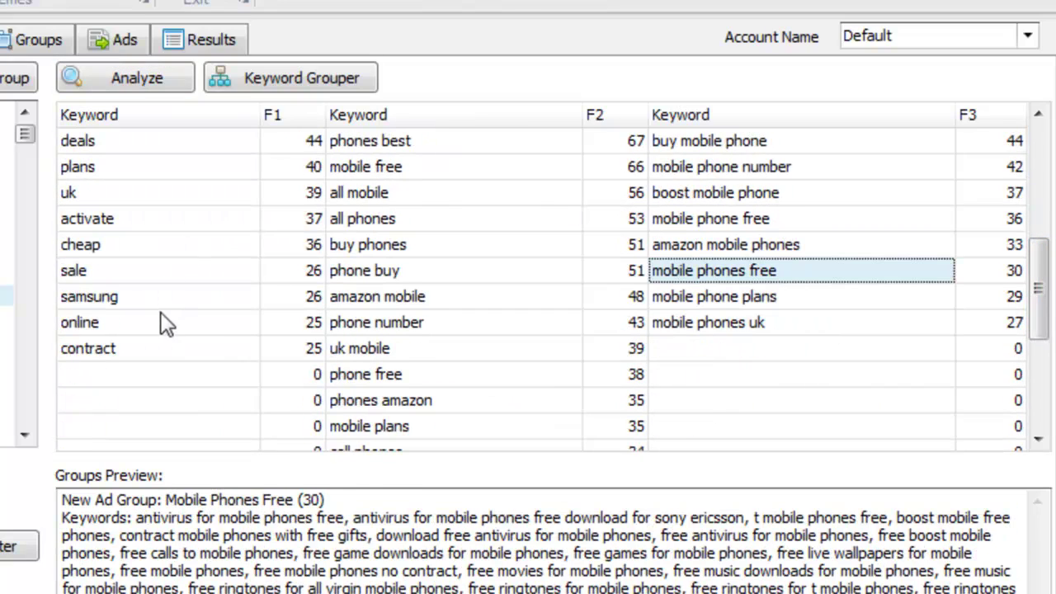
drag(165, 348, 168, 233)
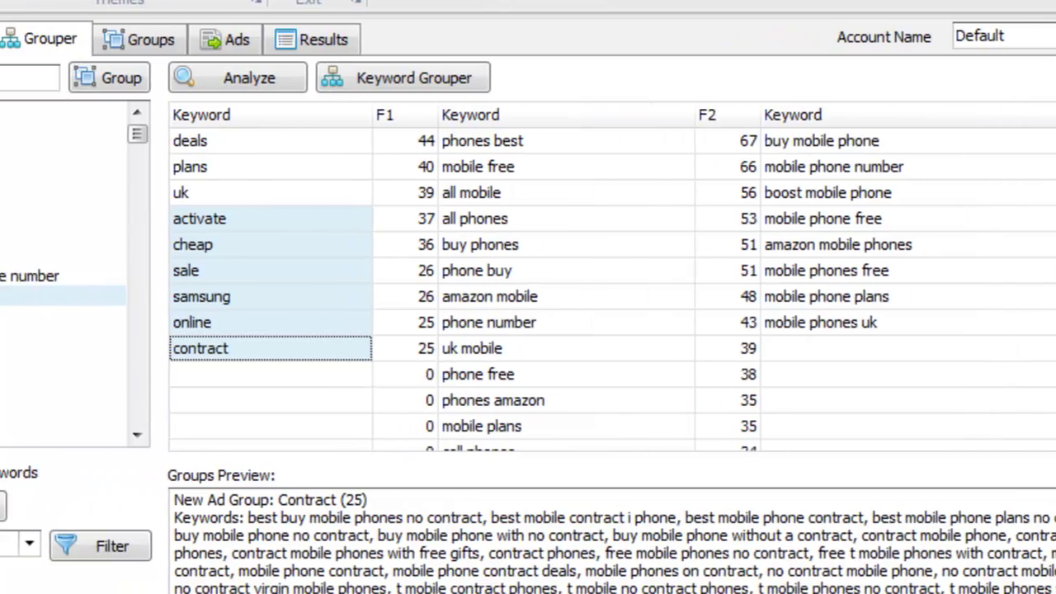
Review the one-word and two-word groups from highest to lowest frequency and preview the phones cheap group.
scroll(732, 292, up, 4)
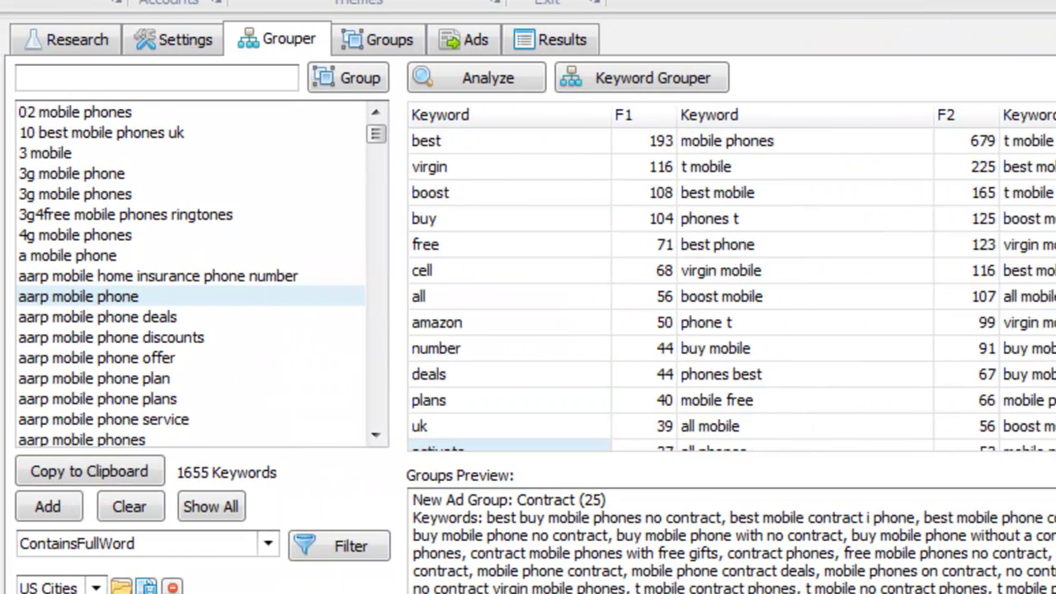
scroll(731, 292, up, 1)
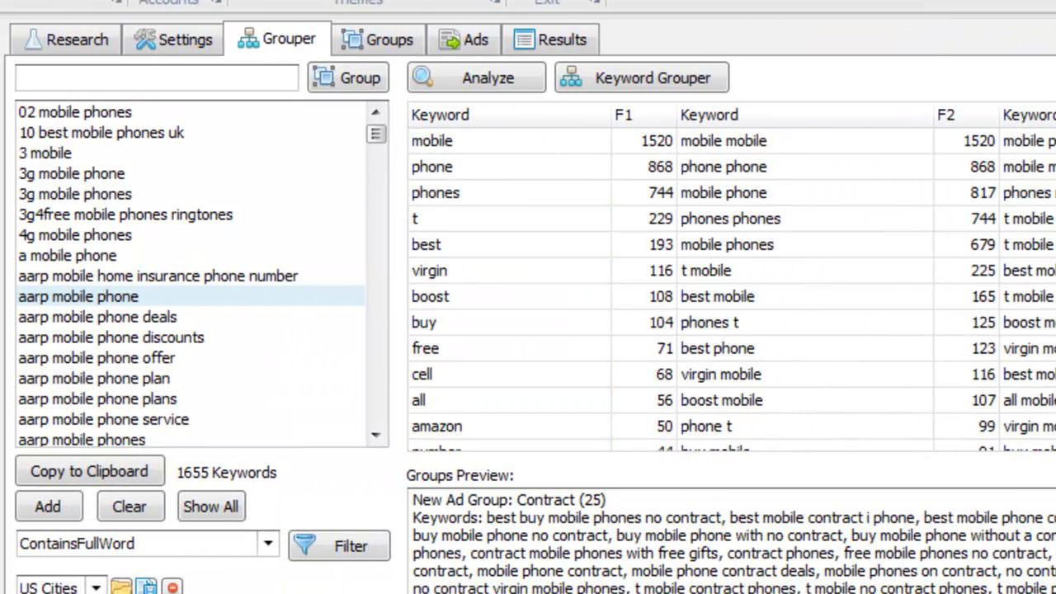
scroll(731, 292, down, 7)
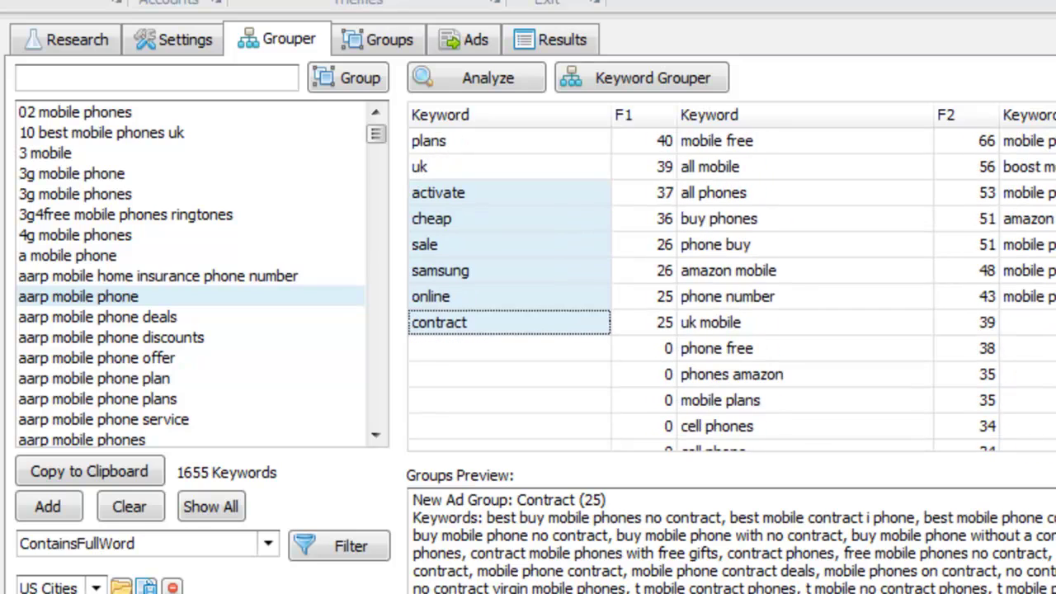
scroll(732, 292, up, 7)
scroll(731, 292, down, 7)
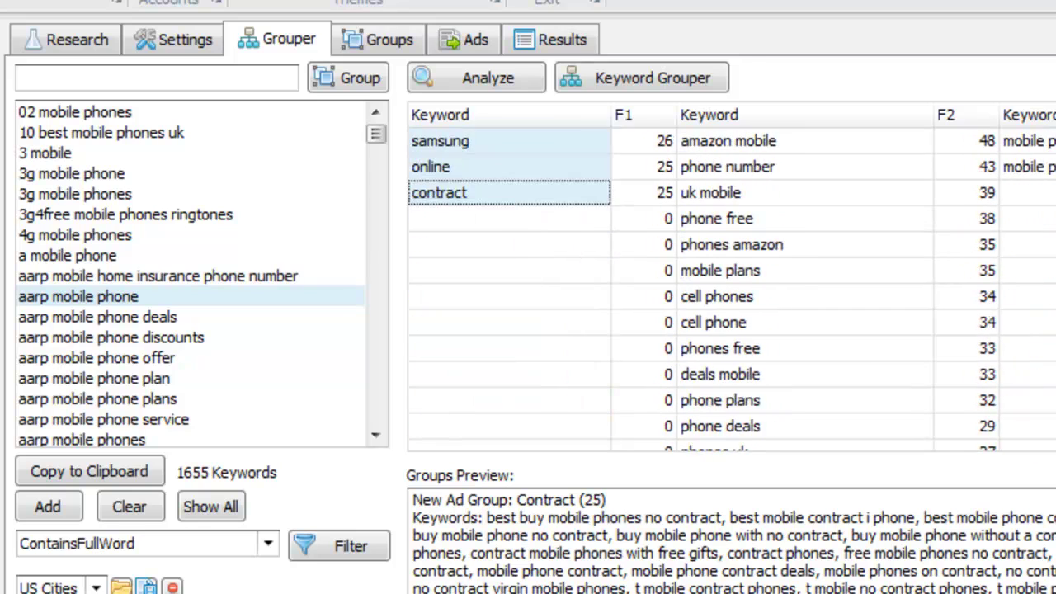
click(855, 425)
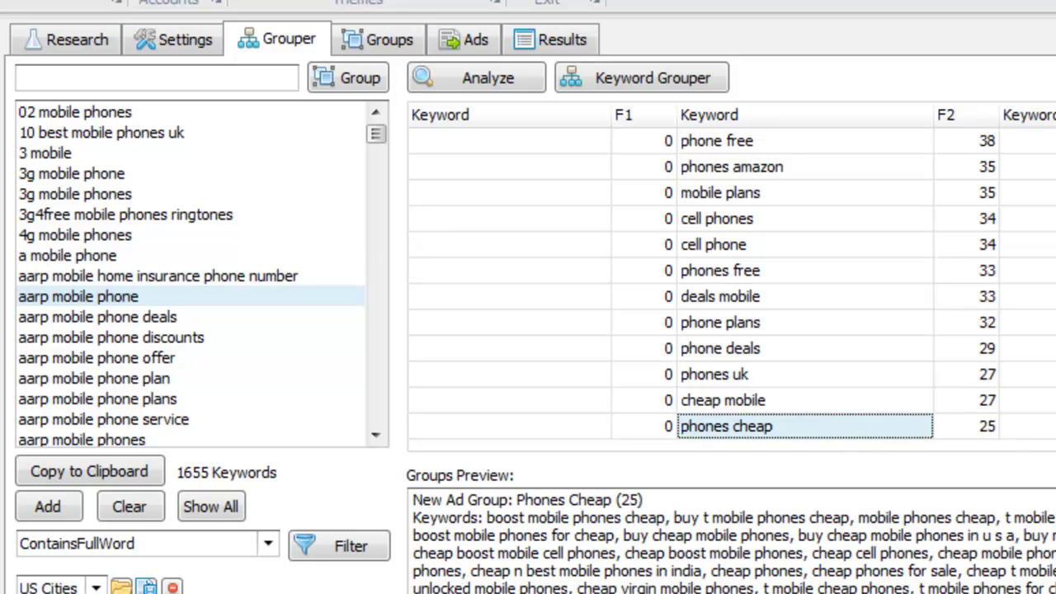
scroll(732, 292, up, 7)
Enable merging singular and plural words into the same group, and compare the one-word groups phone and phones.
click(200, 52)
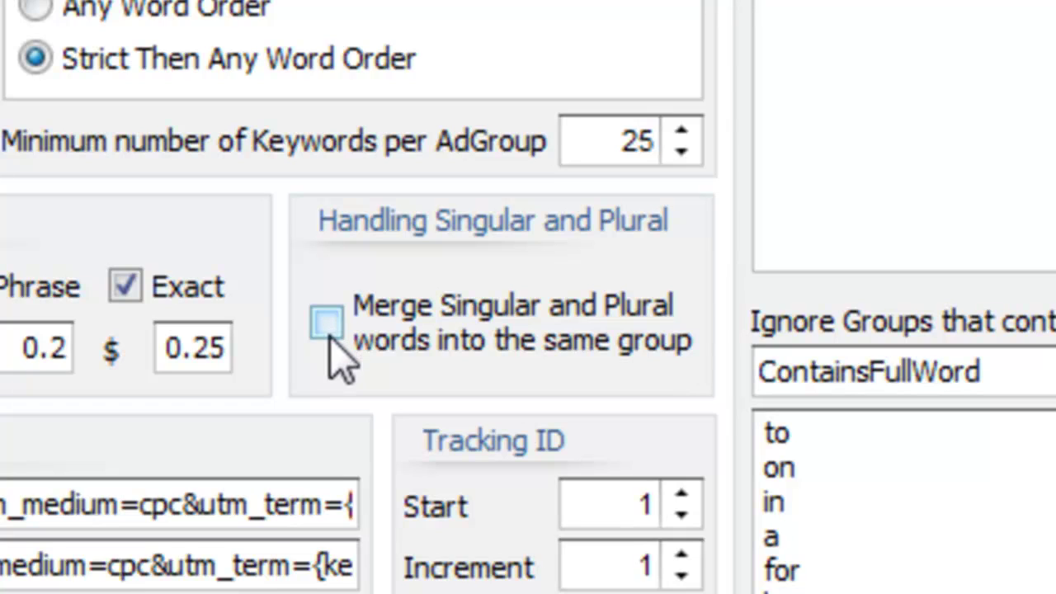
click(328, 336)
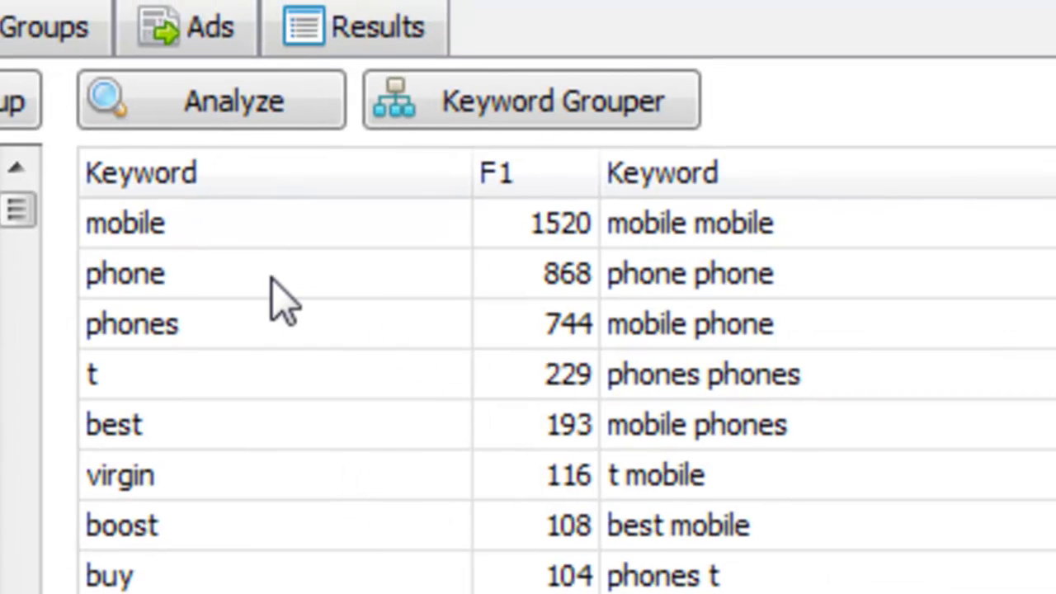
click(300, 278)
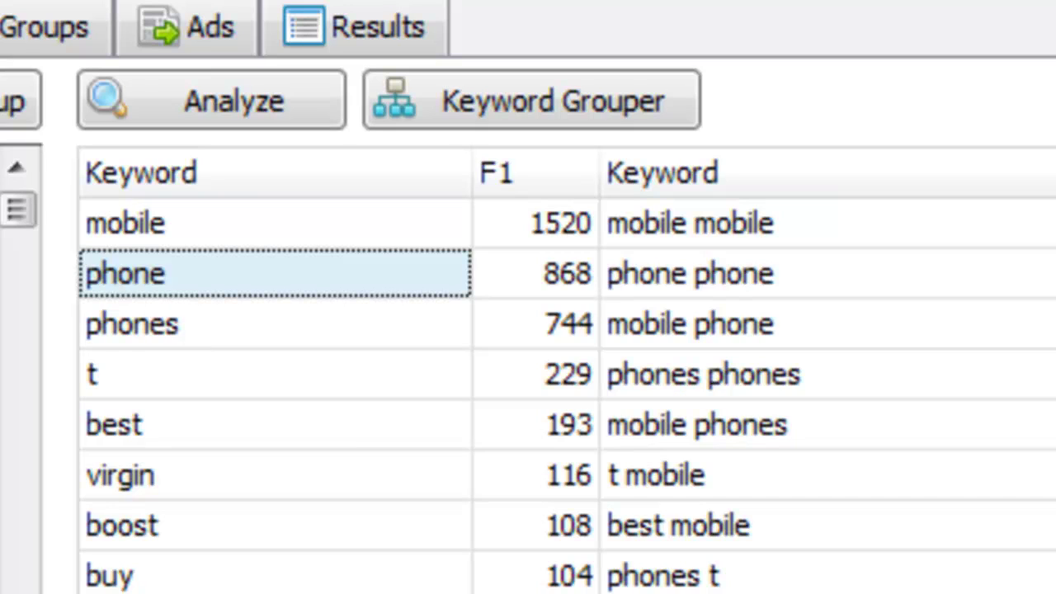
click(226, 312)
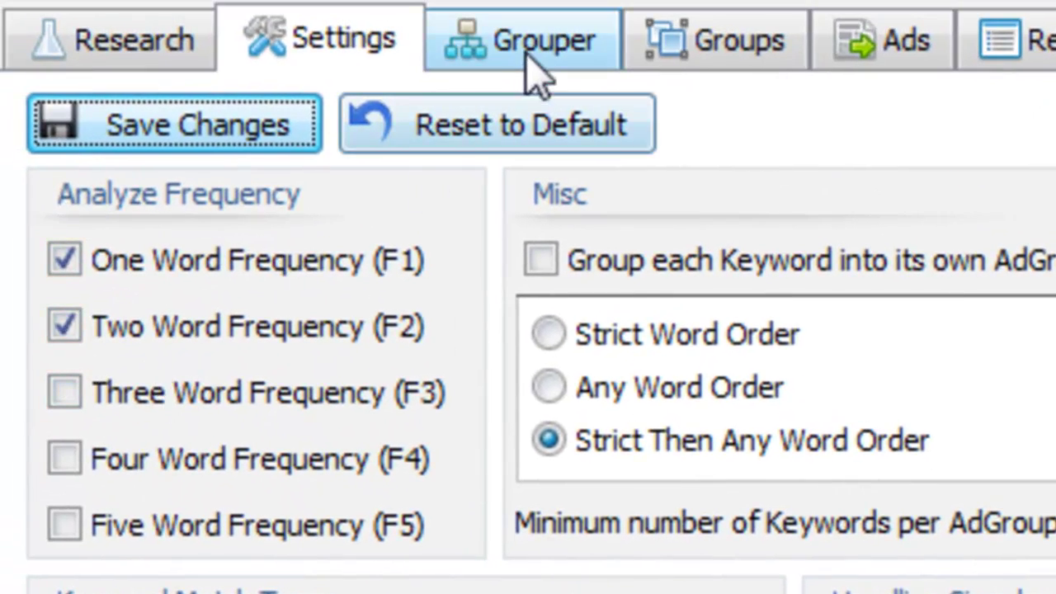
Analyze the keywords with the updated settings and highlight a plural and a singular phone keyword in the Phones group preview.
click(540, 55)
click(877, 123)
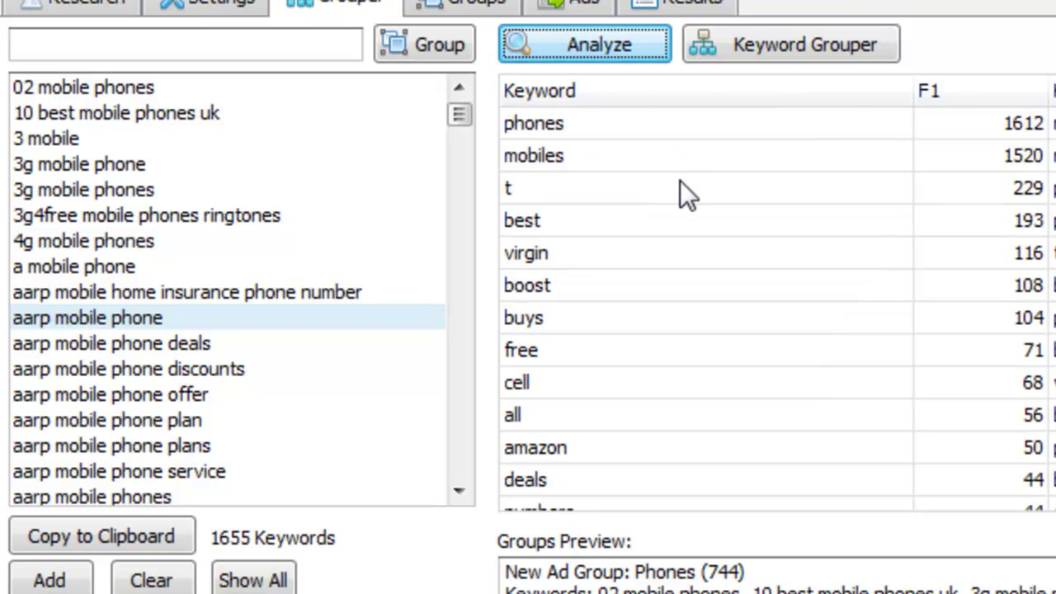
click(633, 120)
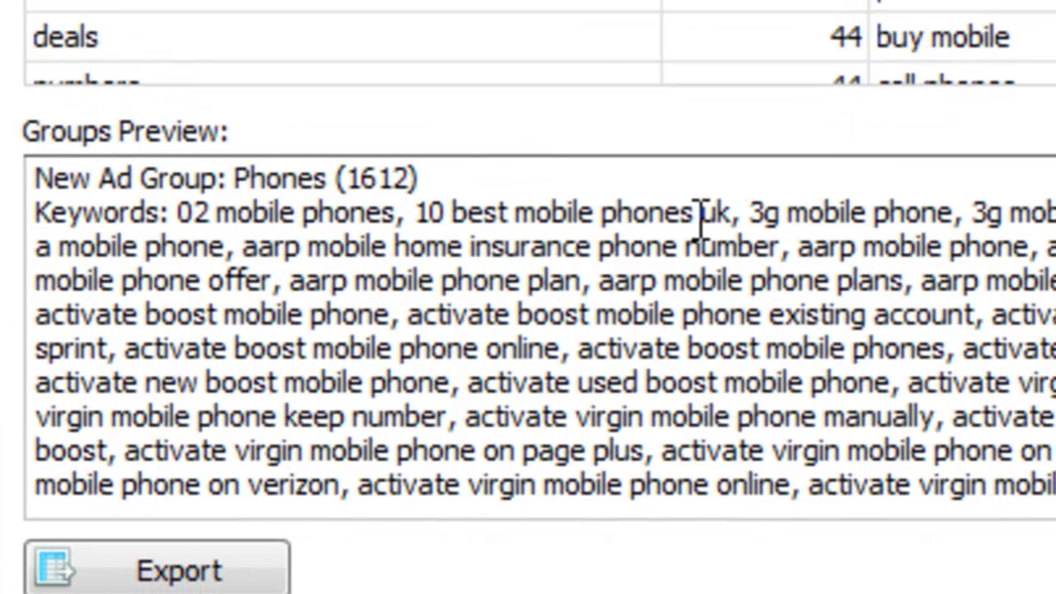
drag(697, 216, 609, 220)
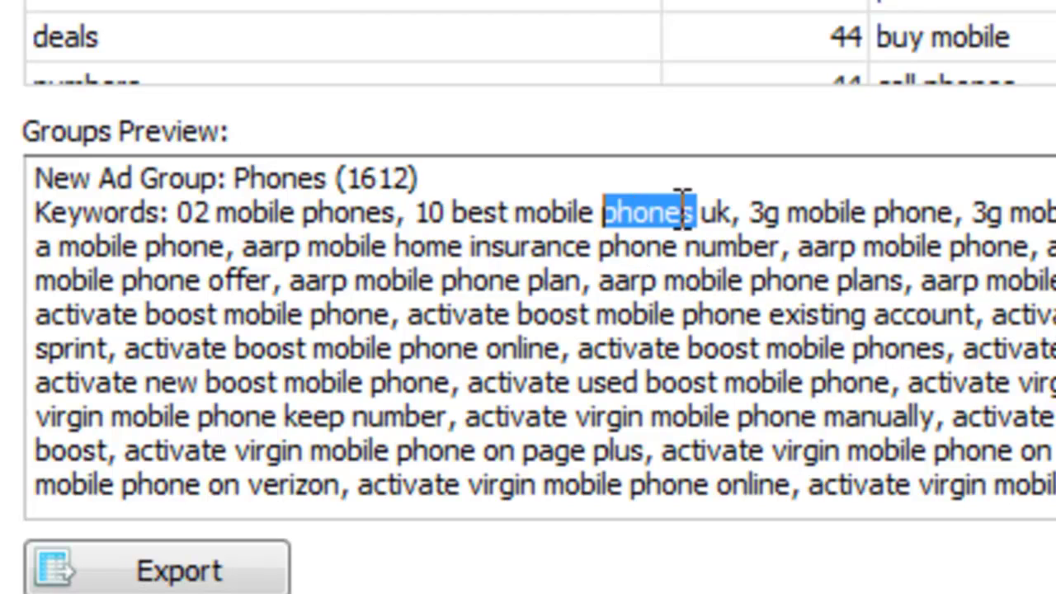
drag(830, 282, 750, 282)
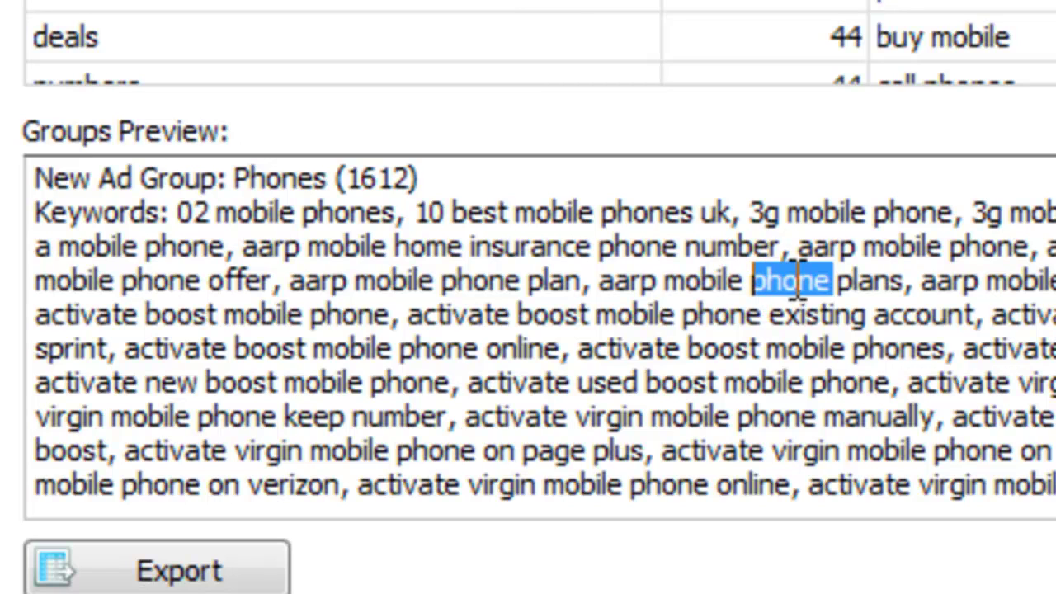
click(833, 321)
Examine the ContainsFullWord match option and the list of words for groups to ignore in the keyword grouping settings.
drag(1016, 417, 490, 216)
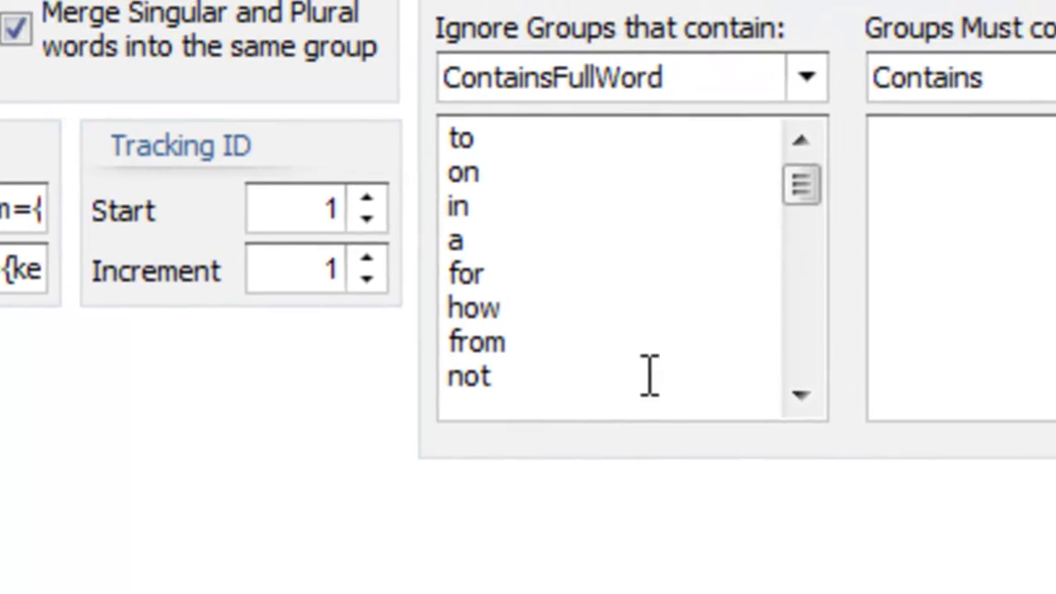
drag(722, 294, 602, 152)
drag(452, 310, 366, 106)
click(531, 261)
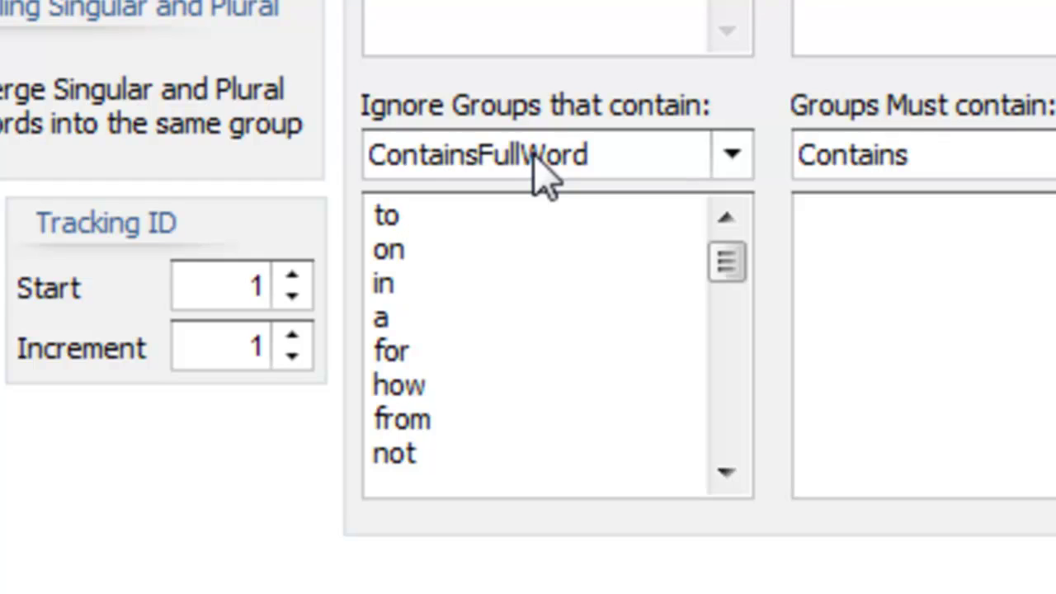
drag(412, 289, 370, 283)
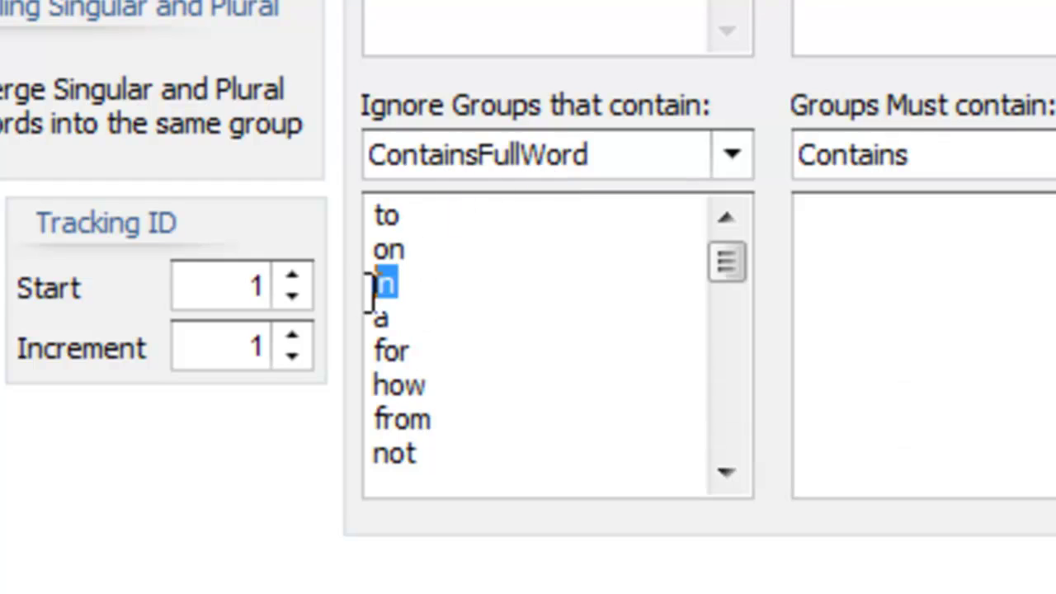
click(452, 289)
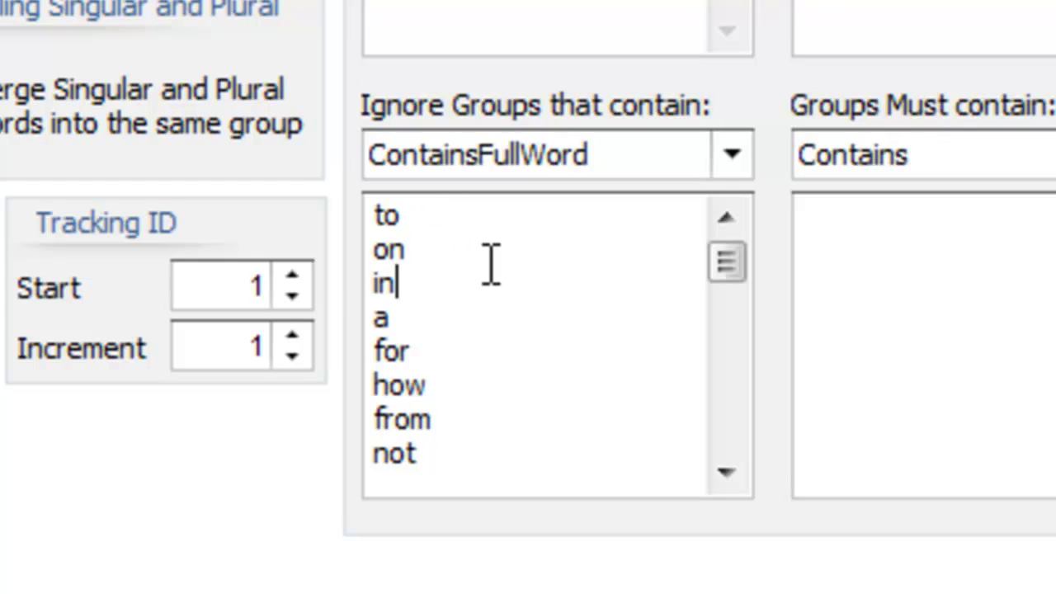
drag(491, 264, 532, 483)
click(531, 379)
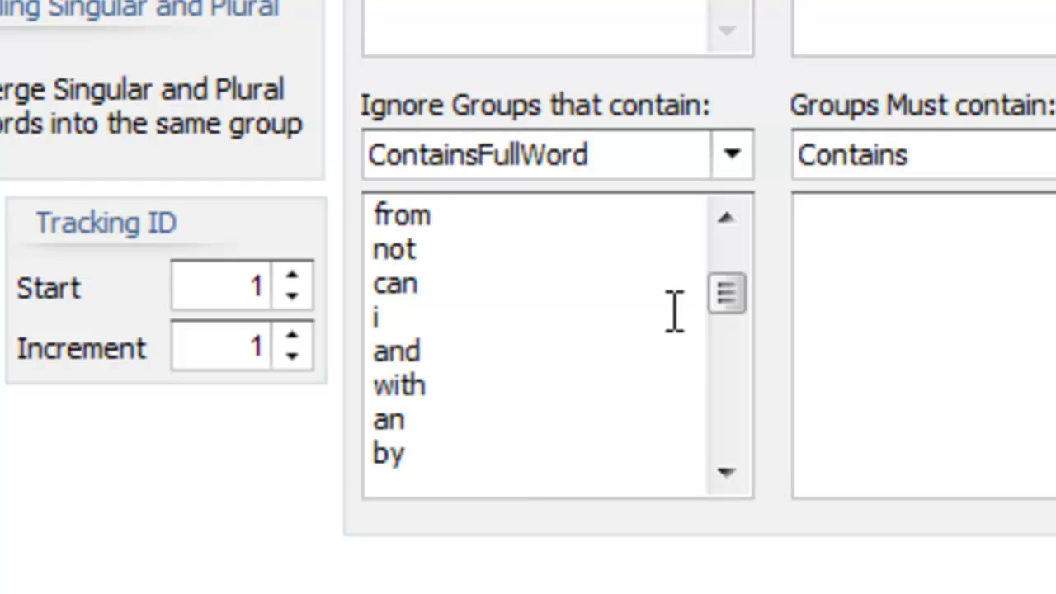
drag(722, 293, 726, 239)
drag(618, 415, 334, 181)
Require groups to contain the word mobile, using the Contains match option, and save the settings.
click(1023, 161)
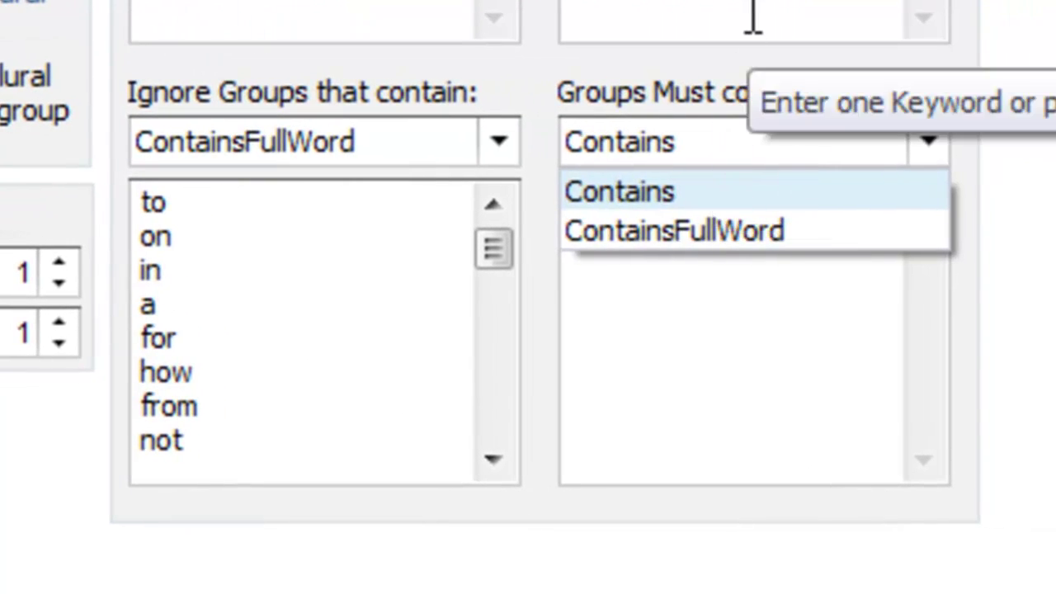
click(707, 194)
click(712, 247)
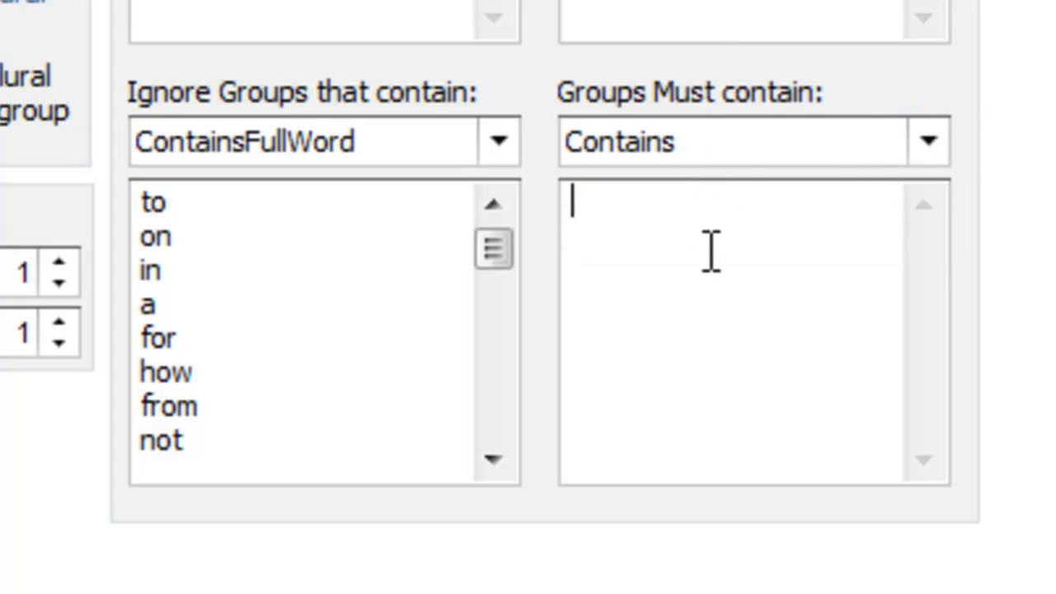
text(mobile)
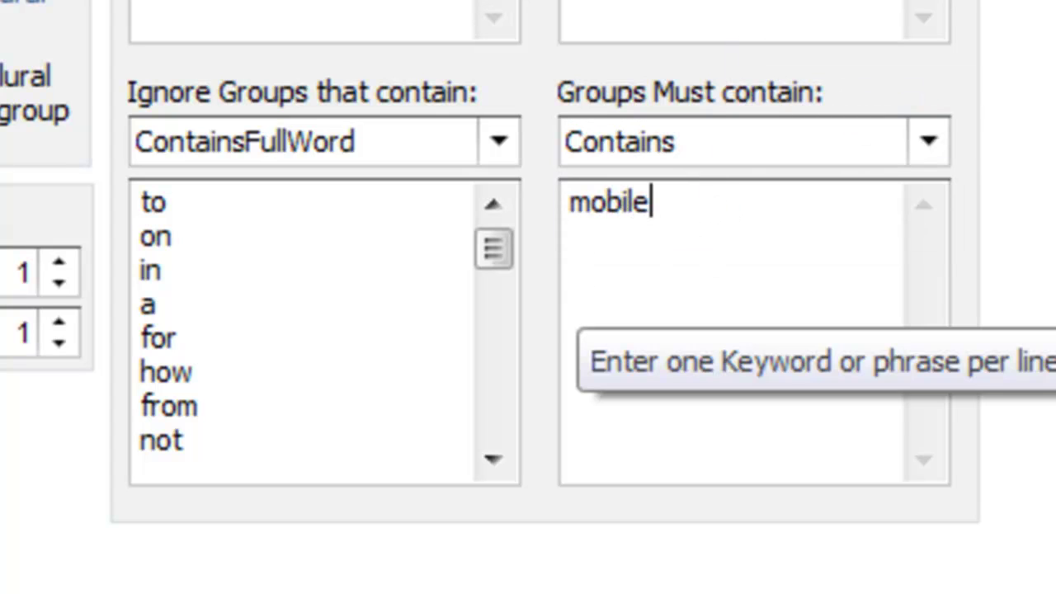
drag(702, 205, 441, 230)
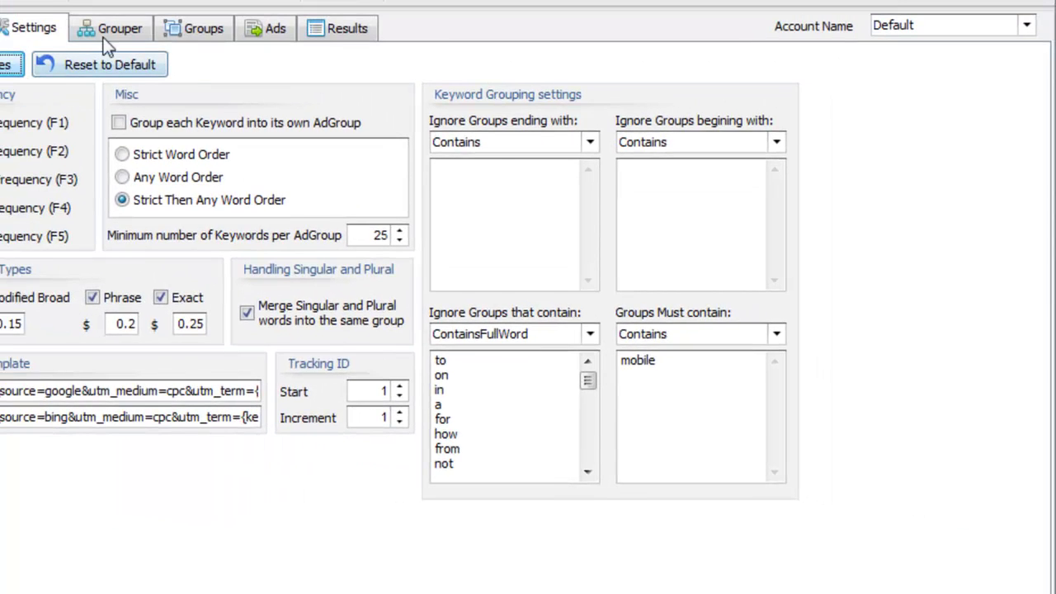
Analyze the keywords with mobile as the required word and preview two-word groups such as mobile phones, mobile free and uk mobile.
click(132, 28)
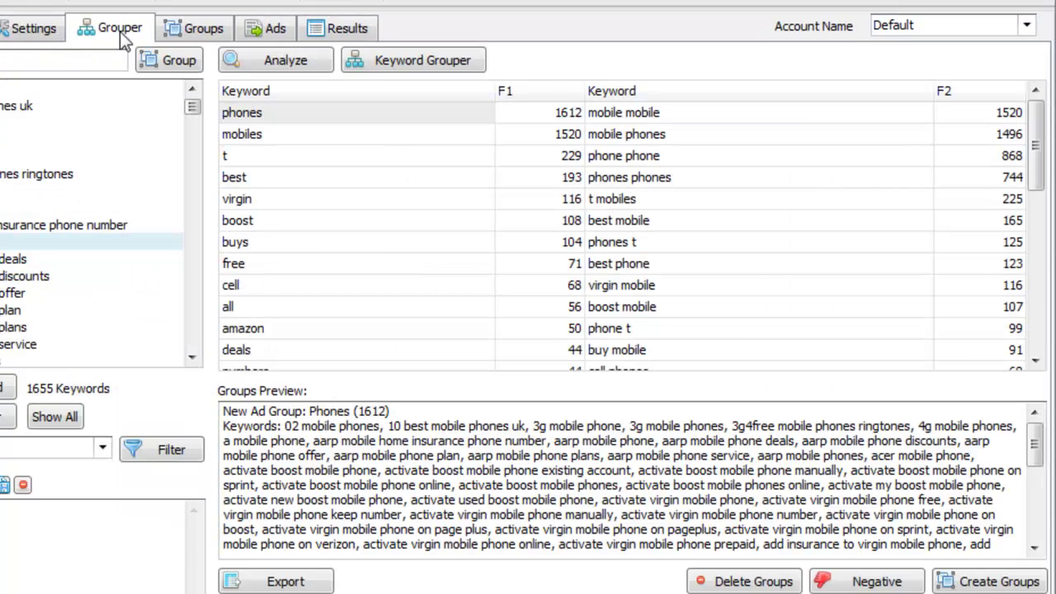
click(291, 63)
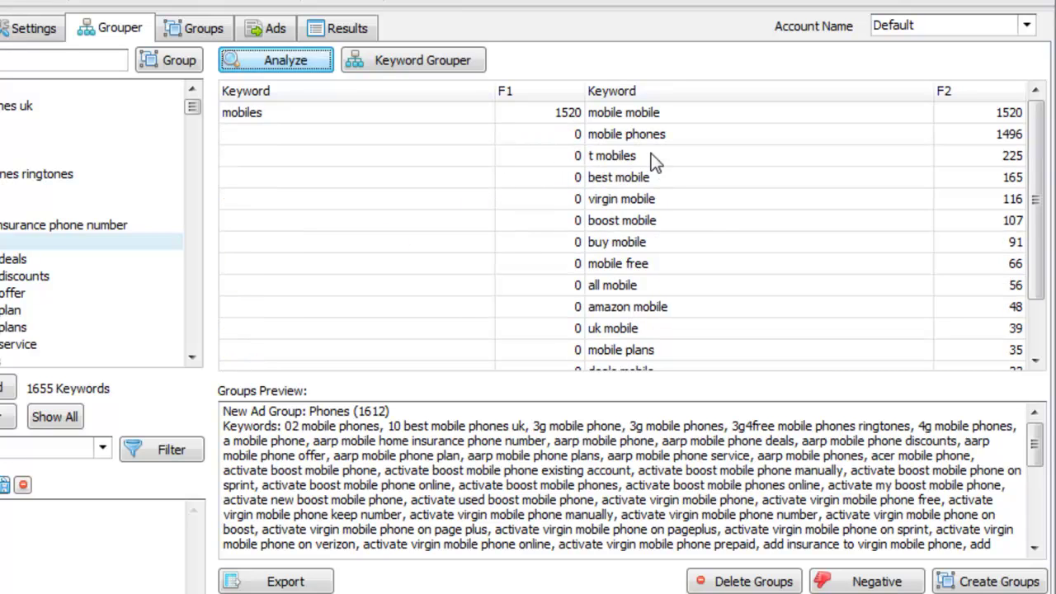
click(747, 134)
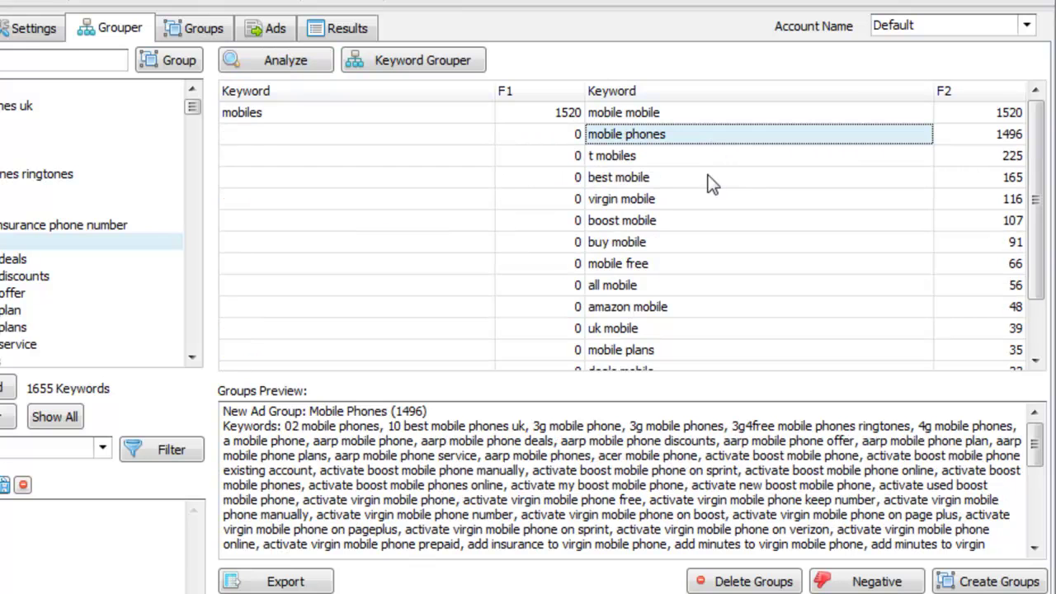
click(710, 220)
click(734, 263)
scroll(747, 263, down, 1)
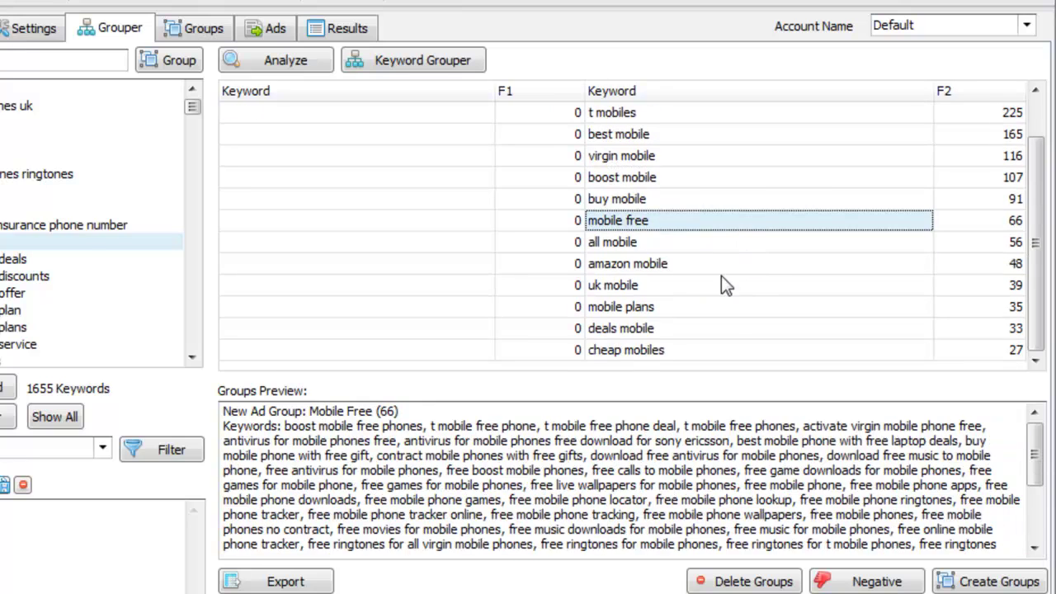
click(722, 284)
click(708, 328)
click(734, 287)
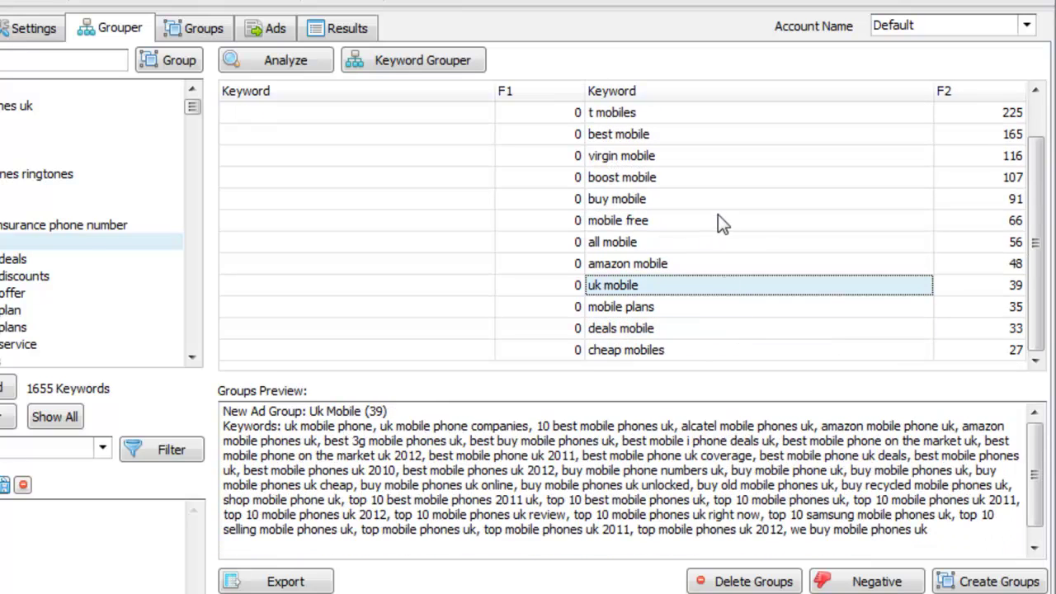
click(719, 220)
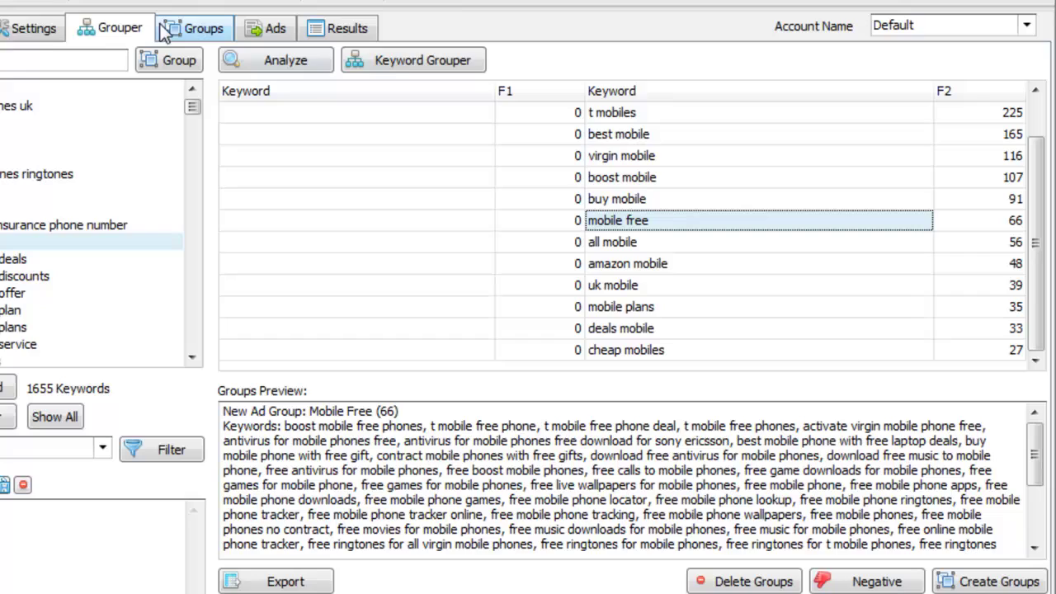
Add phone to the words that groups must contain and analyze the keywords again.
click(41, 31)
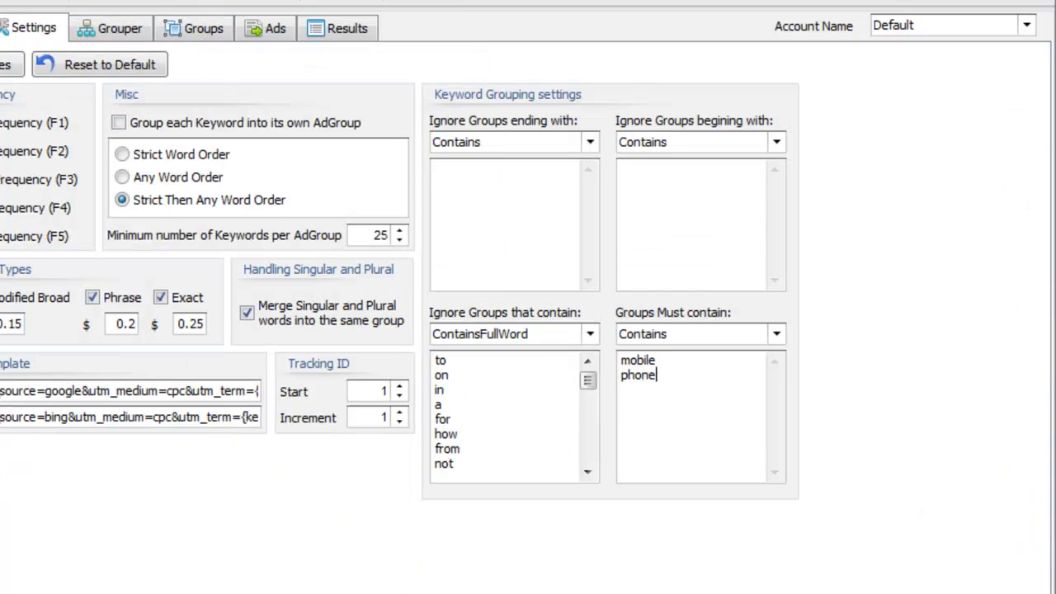
click(122, 38)
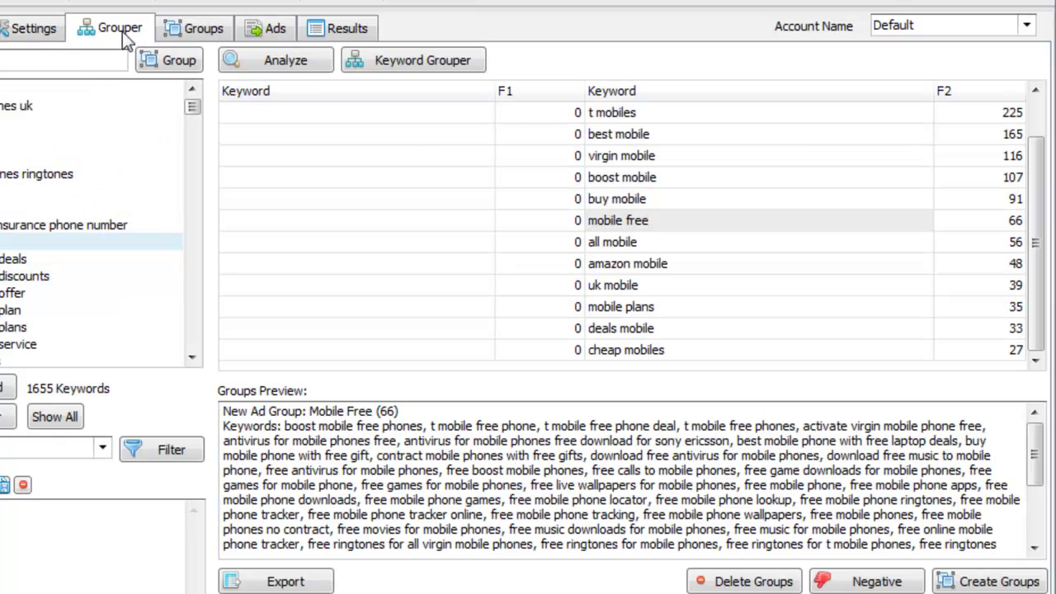
click(264, 63)
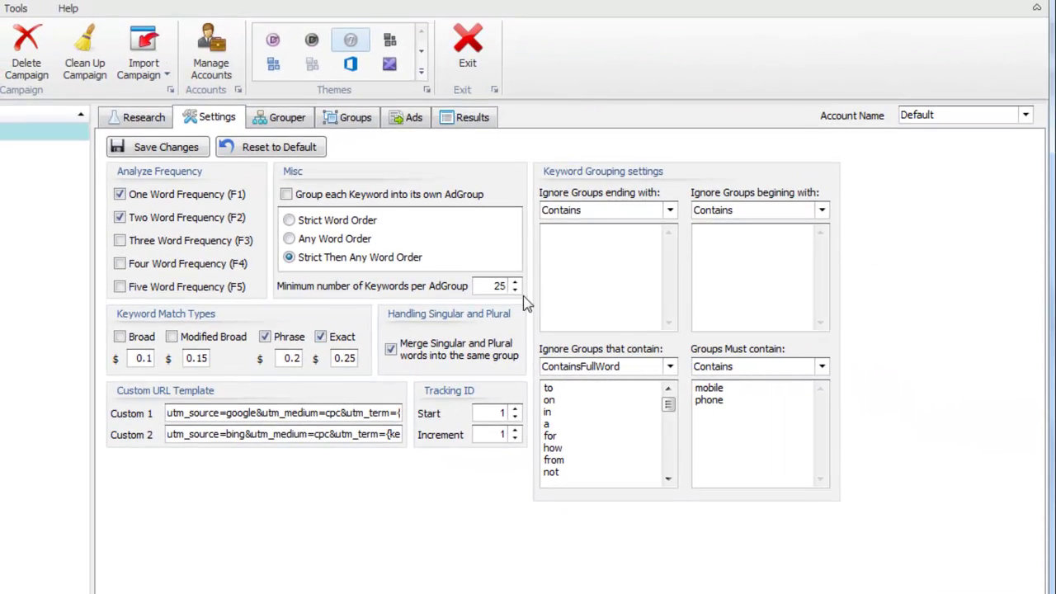
Remove the words mobile and phone from the list of words that groups must contain.
drag(749, 419, 613, 349)
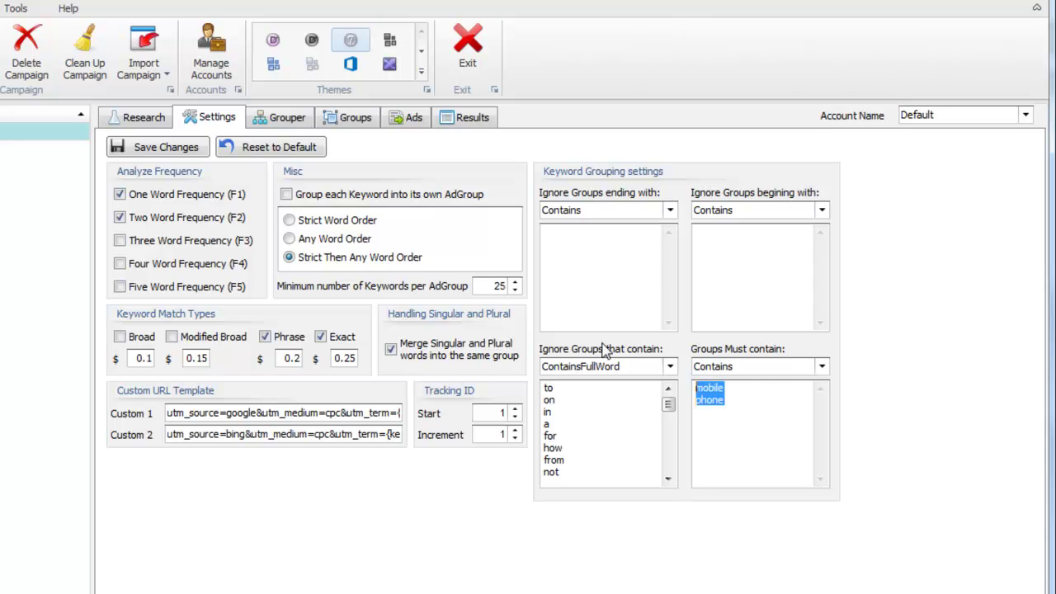
key(Delete)
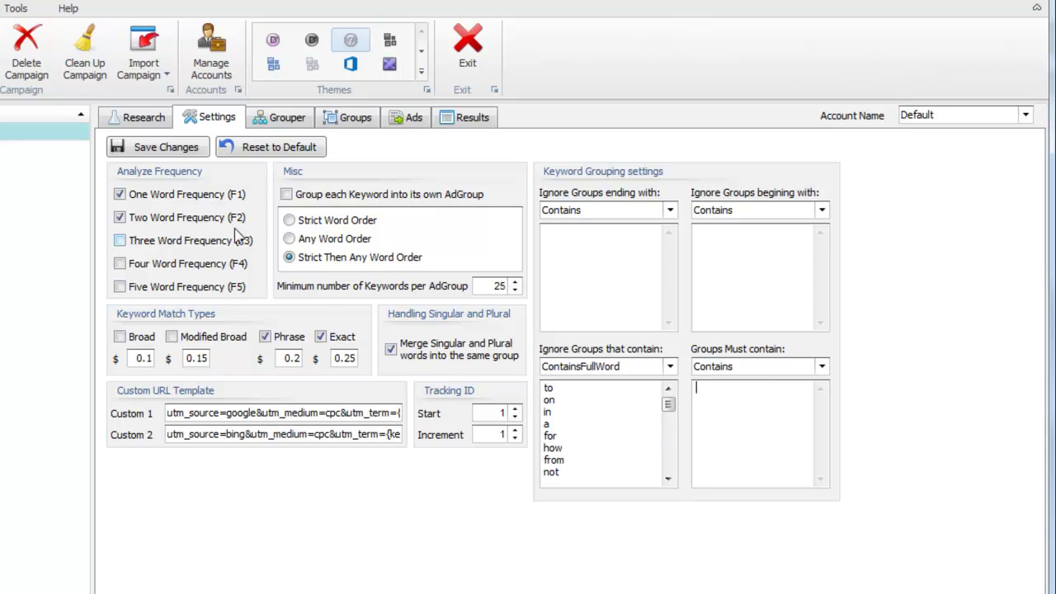
Switch the frequency analysis from one-word to three-word groups, keeping two-word groups, save the settings and analyze the keywords.
click(134, 198)
click(137, 239)
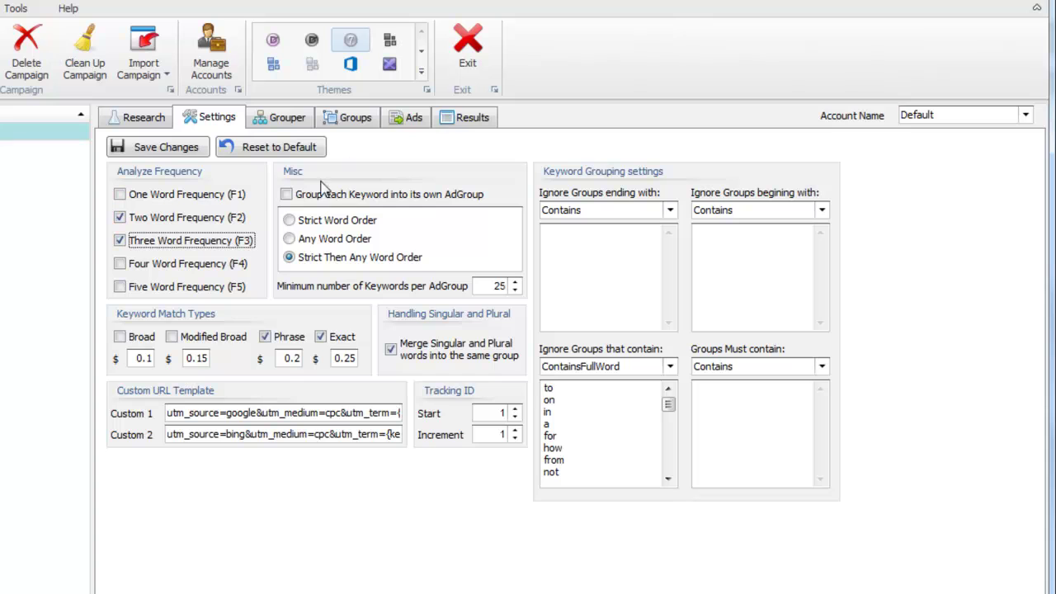
click(191, 150)
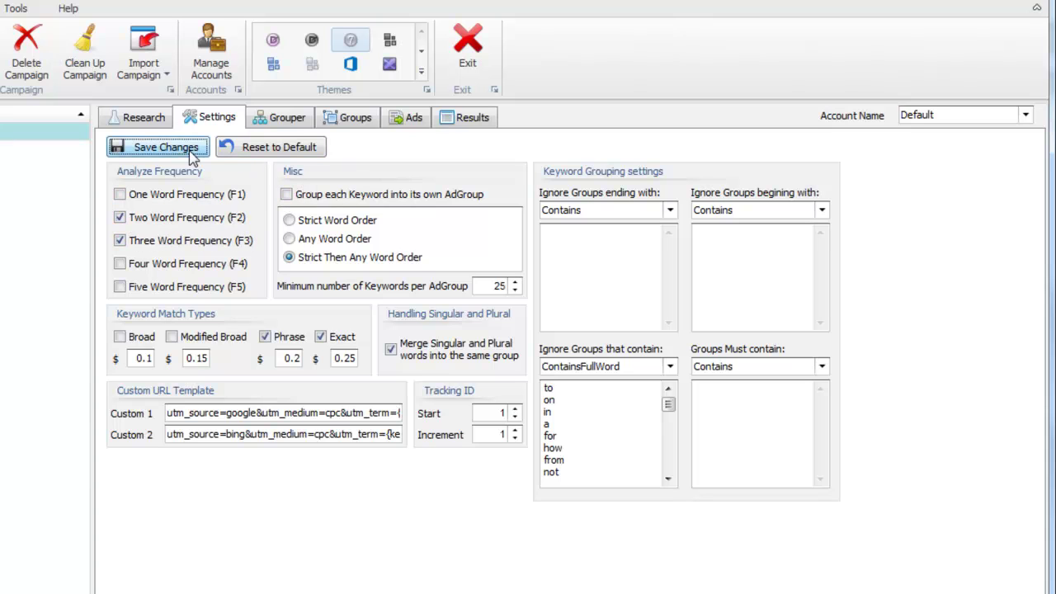
click(305, 120)
click(445, 147)
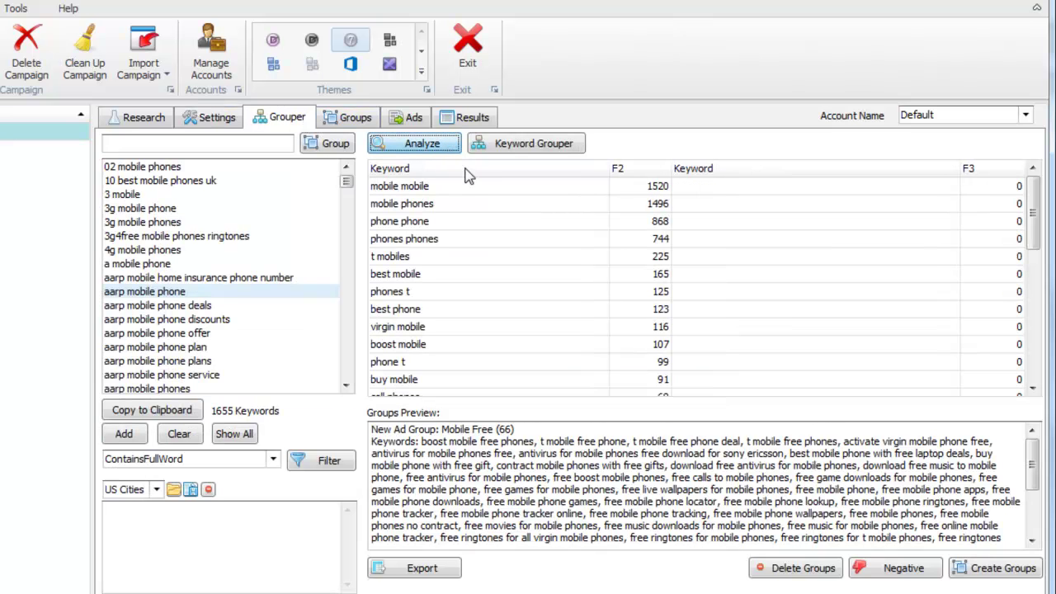